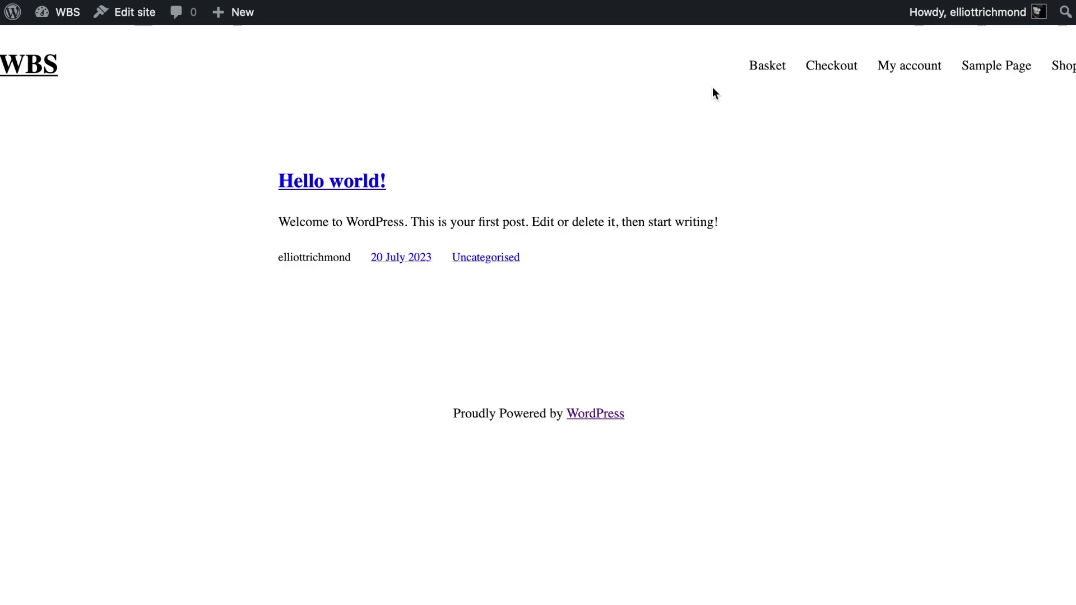
# Step: Open the Header template part from the site's patterns for editing and dismiss the welcome guide
pyautogui.click(130, 12)
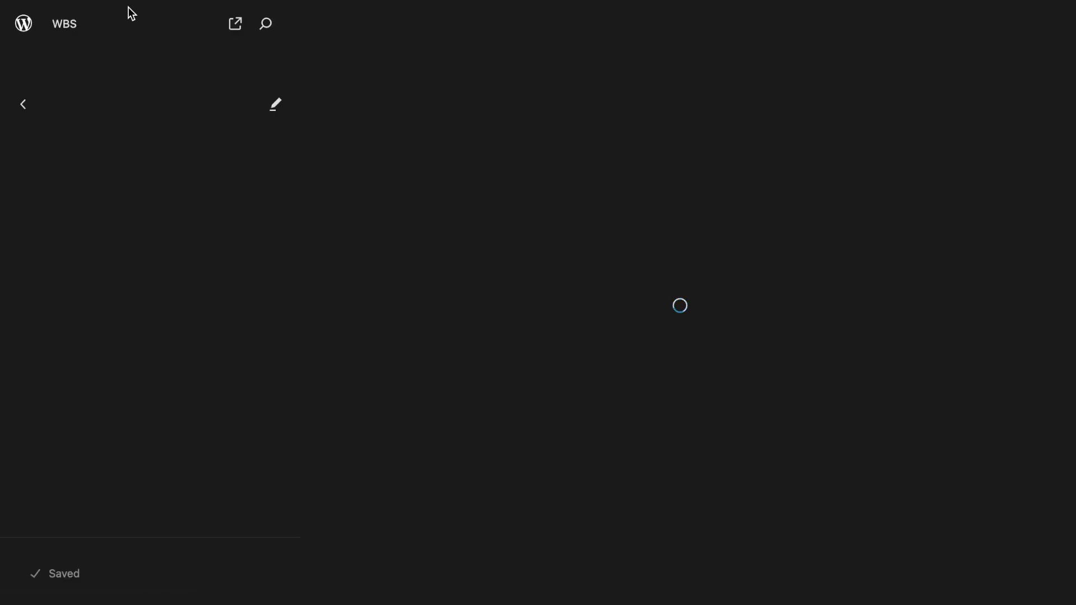
pyautogui.click(23, 104)
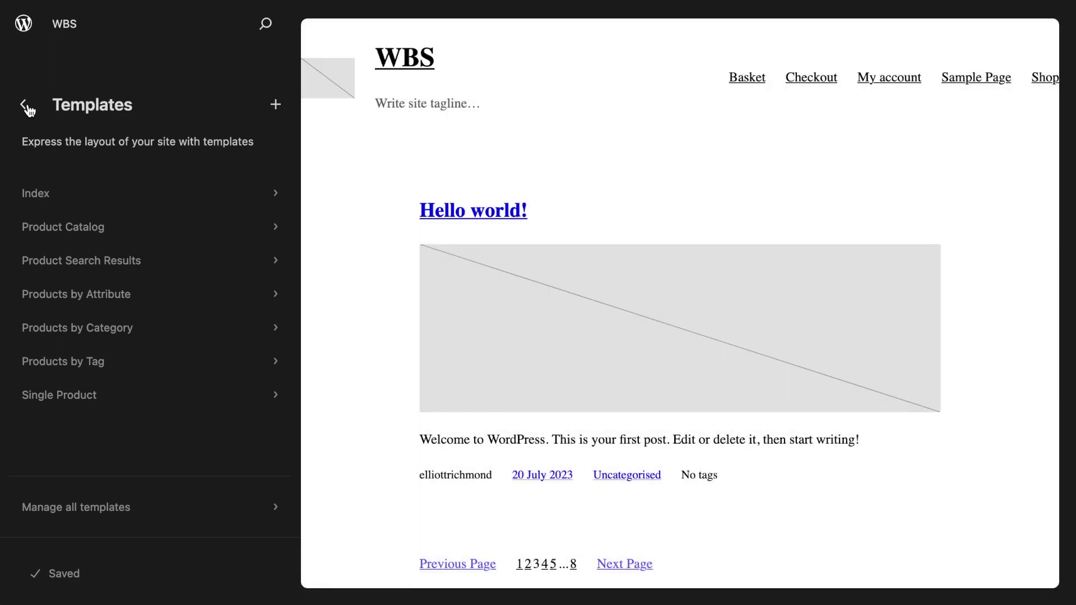
pyautogui.click(24, 104)
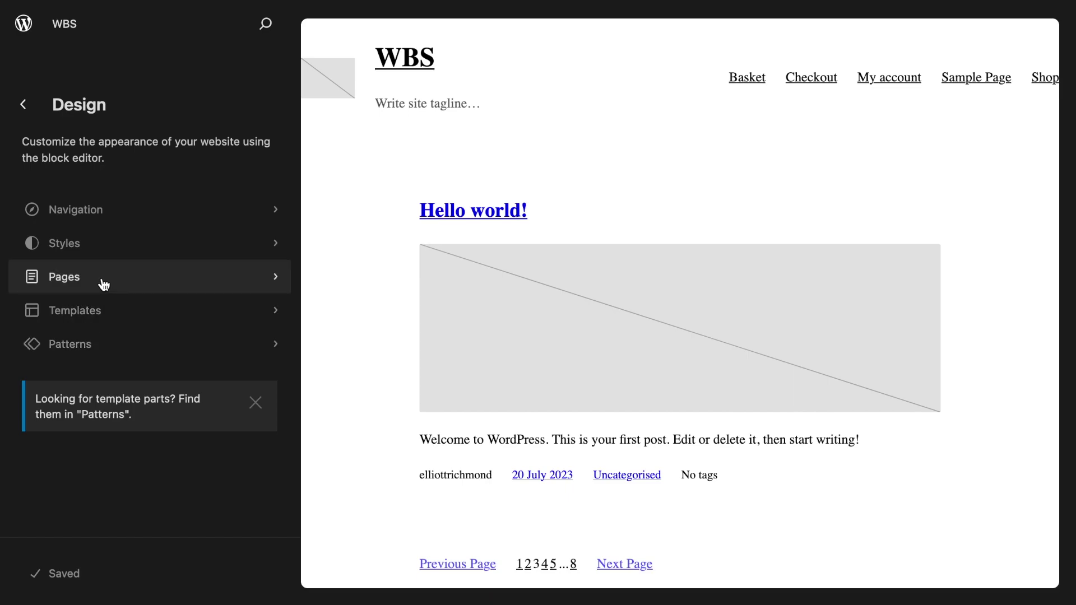
pyautogui.click(83, 350)
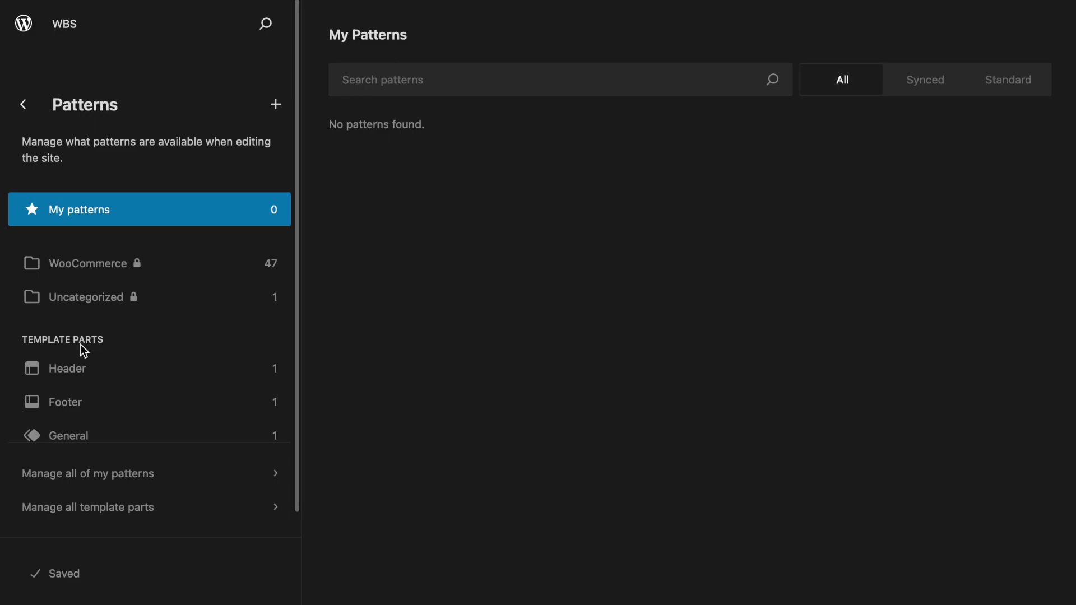
pyautogui.click(80, 375)
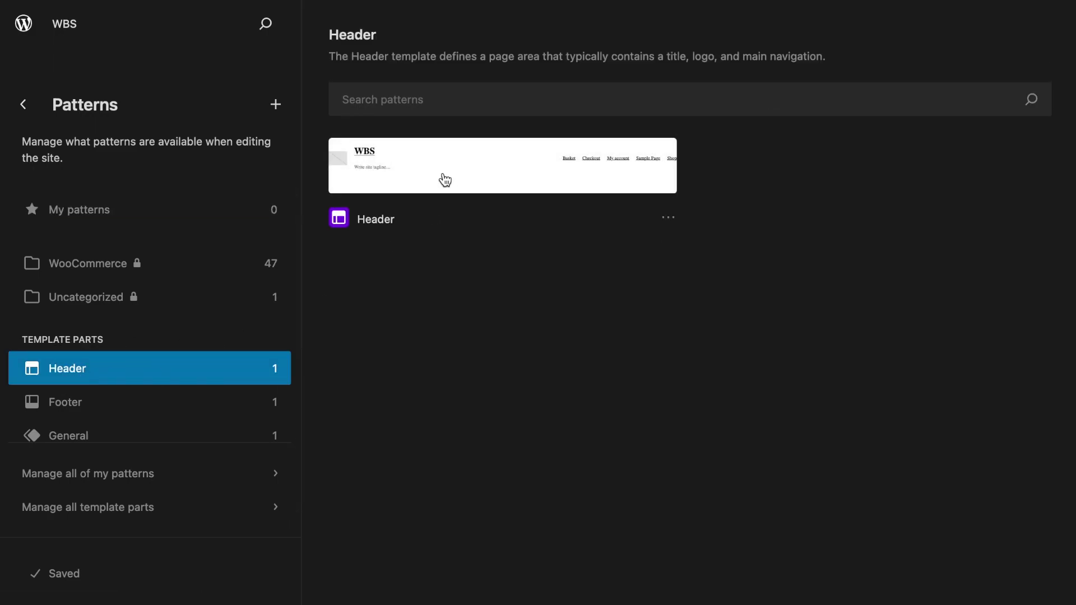
pyautogui.click(504, 159)
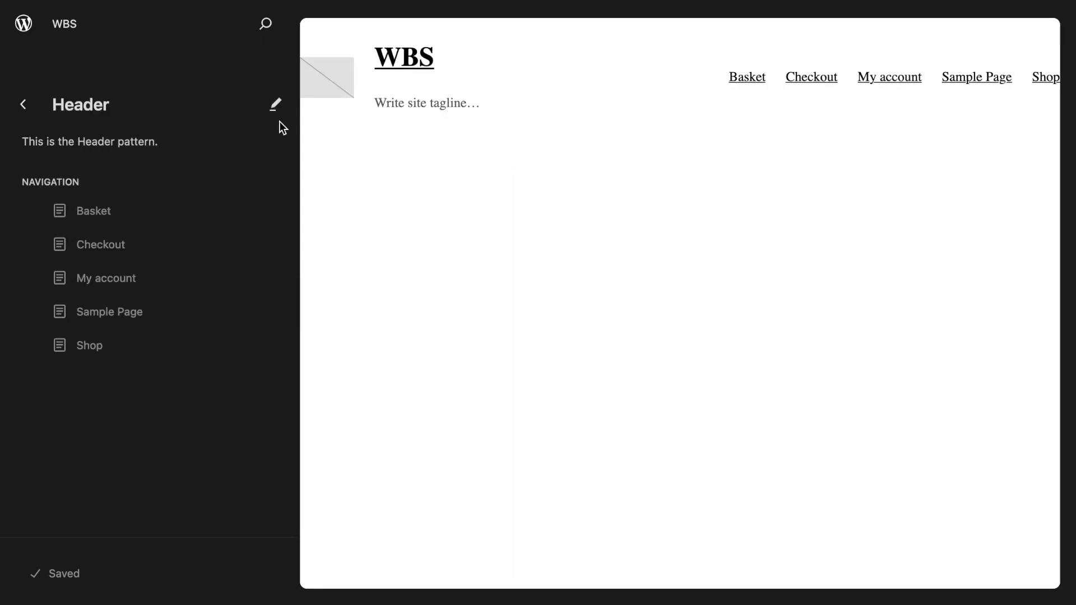
pyautogui.click(276, 104)
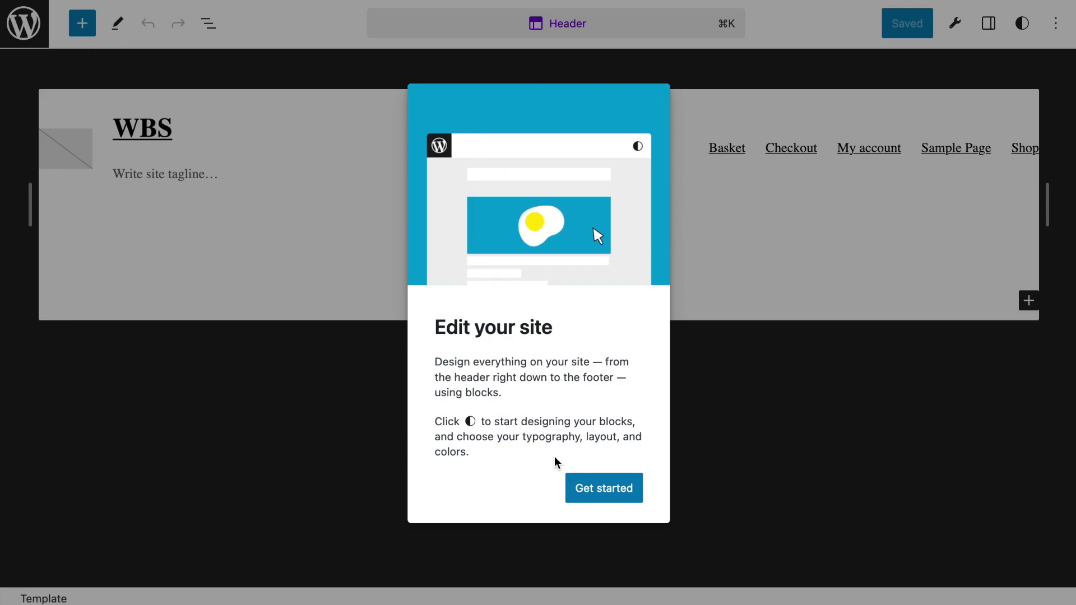
pyautogui.click(623, 496)
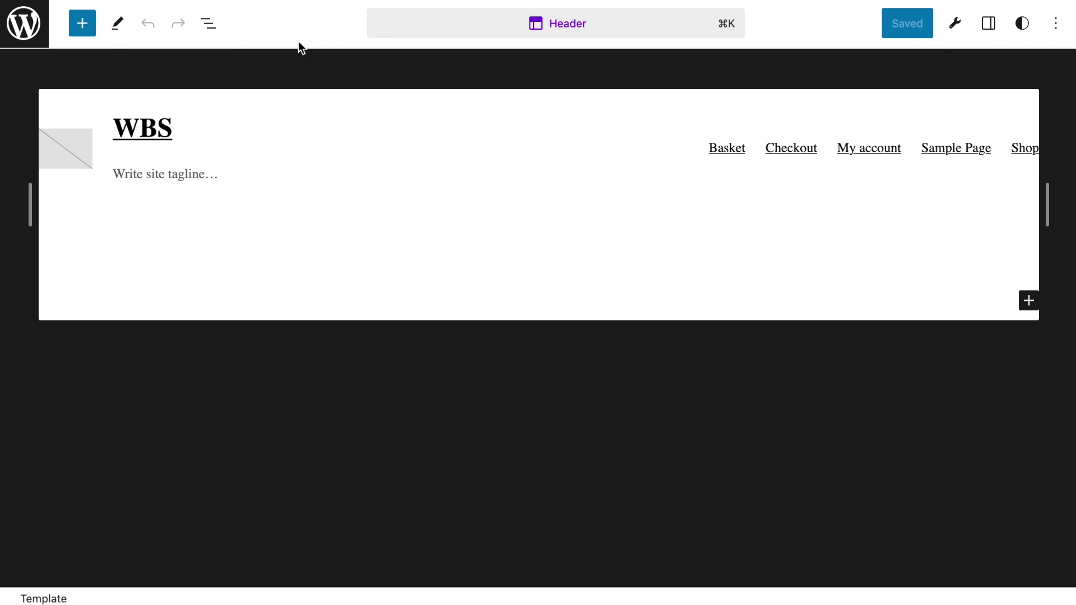
# Step: Examine the header's nested block structure, including its Group, Row and Navigation blocks, down to the inner Group beside the Site Logo
pyautogui.click(212, 30)
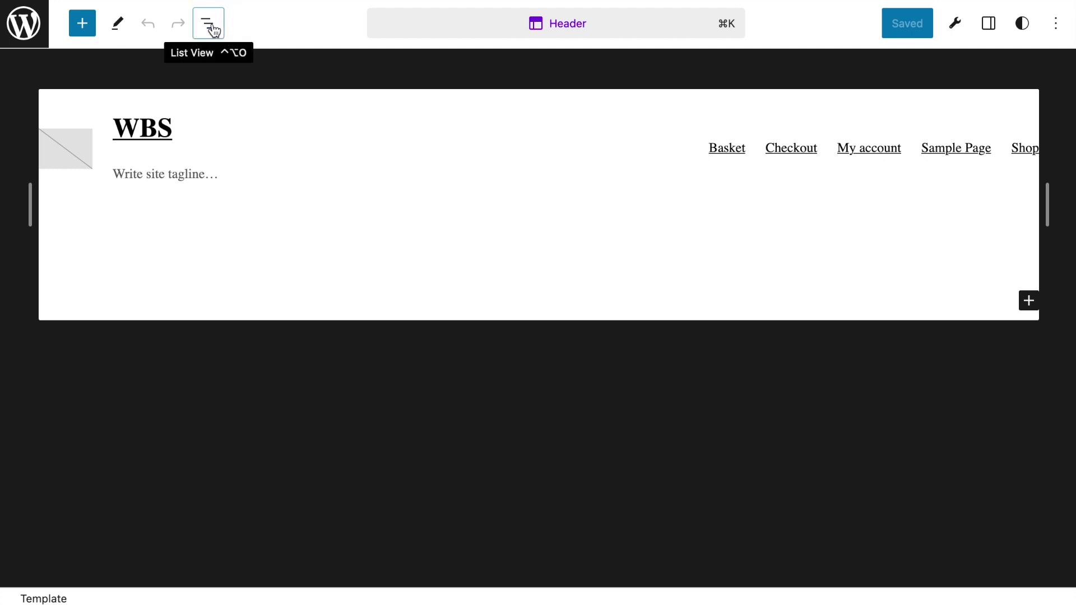
pyautogui.click(213, 30)
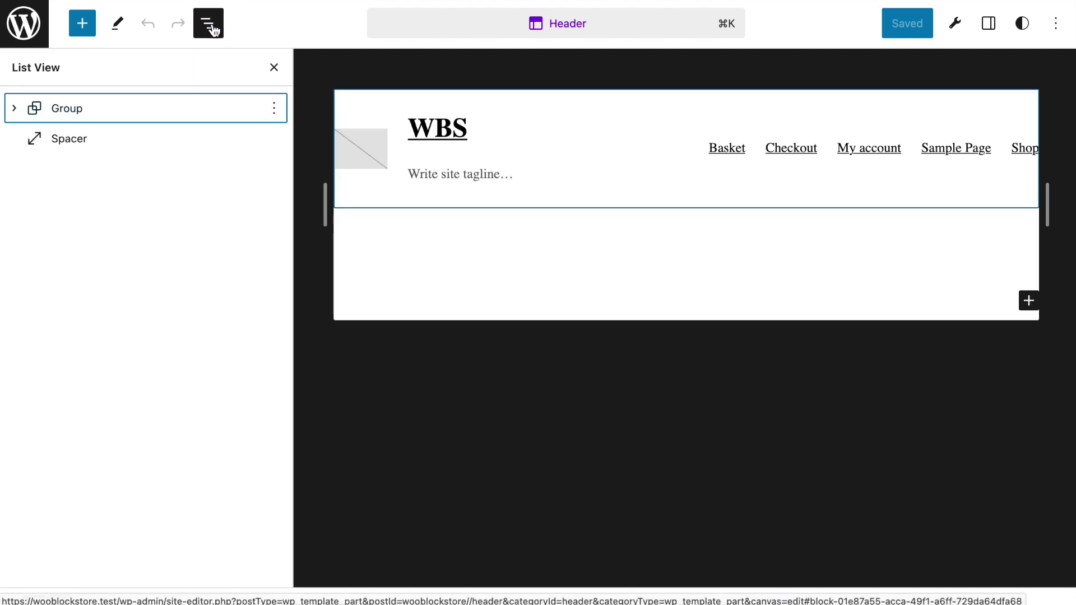
pyautogui.click(20, 114)
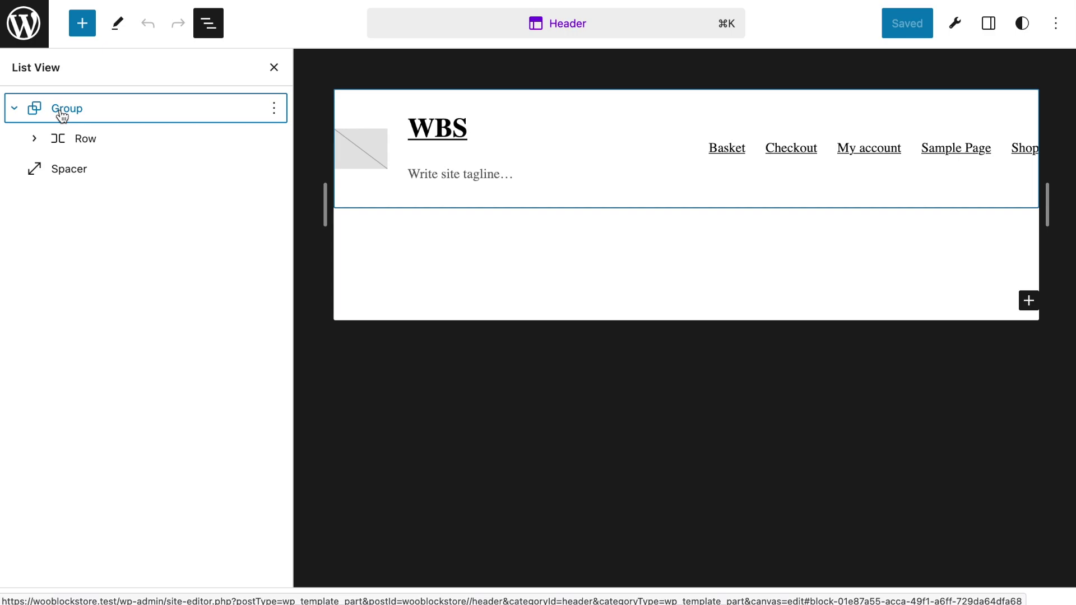
pyautogui.click(30, 139)
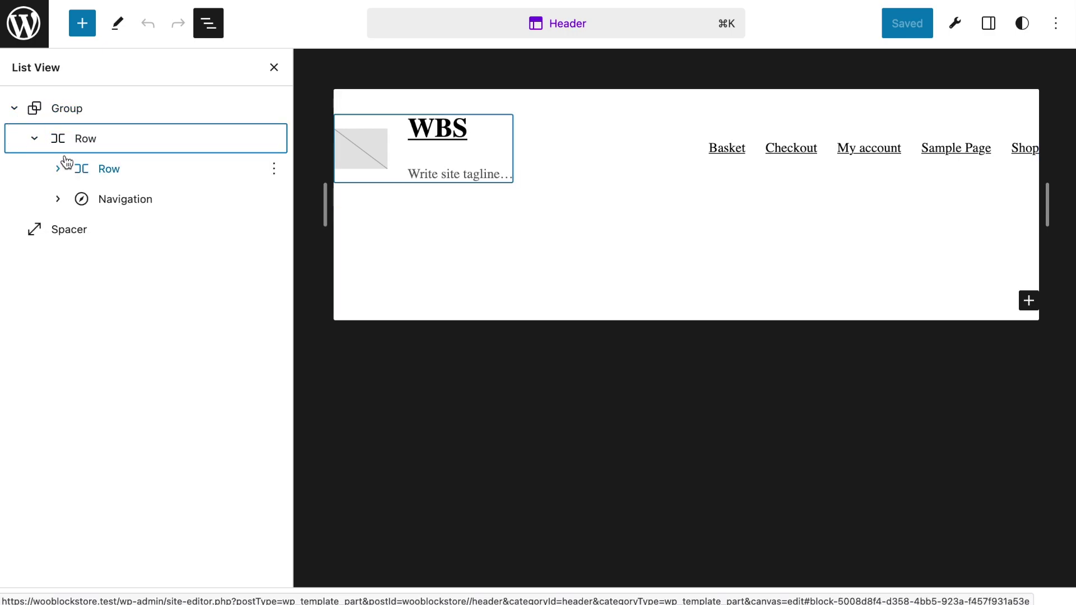
pyautogui.click(34, 138)
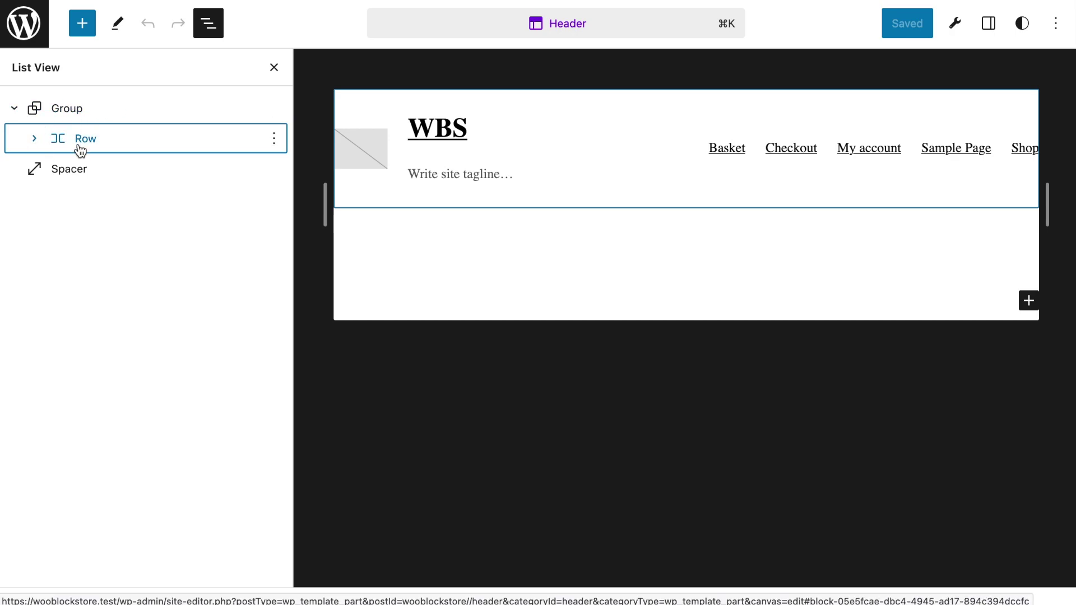
pyautogui.click(34, 138)
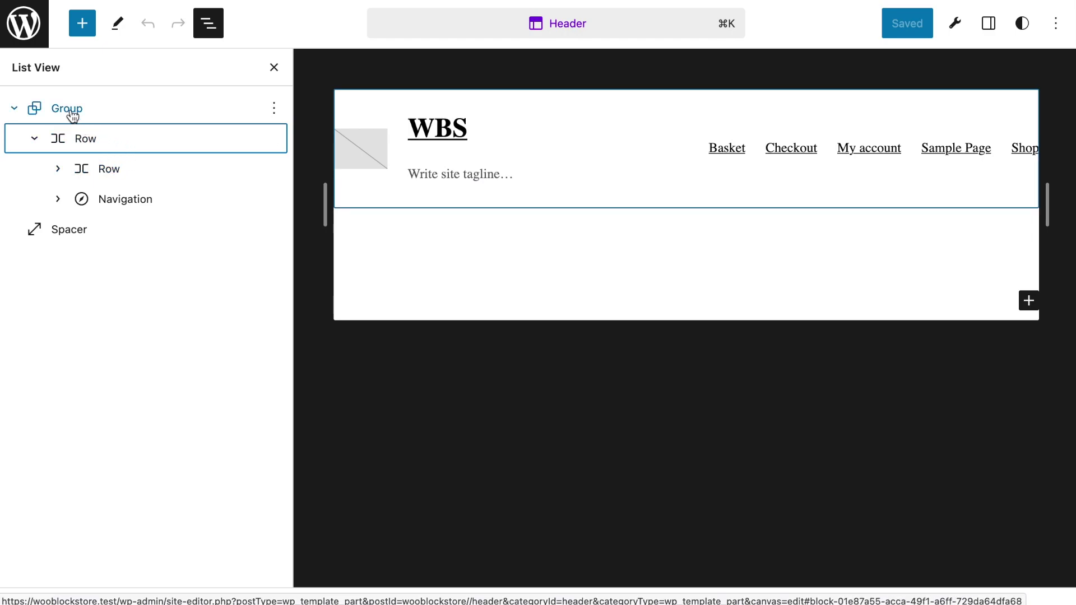
pyautogui.click(57, 199)
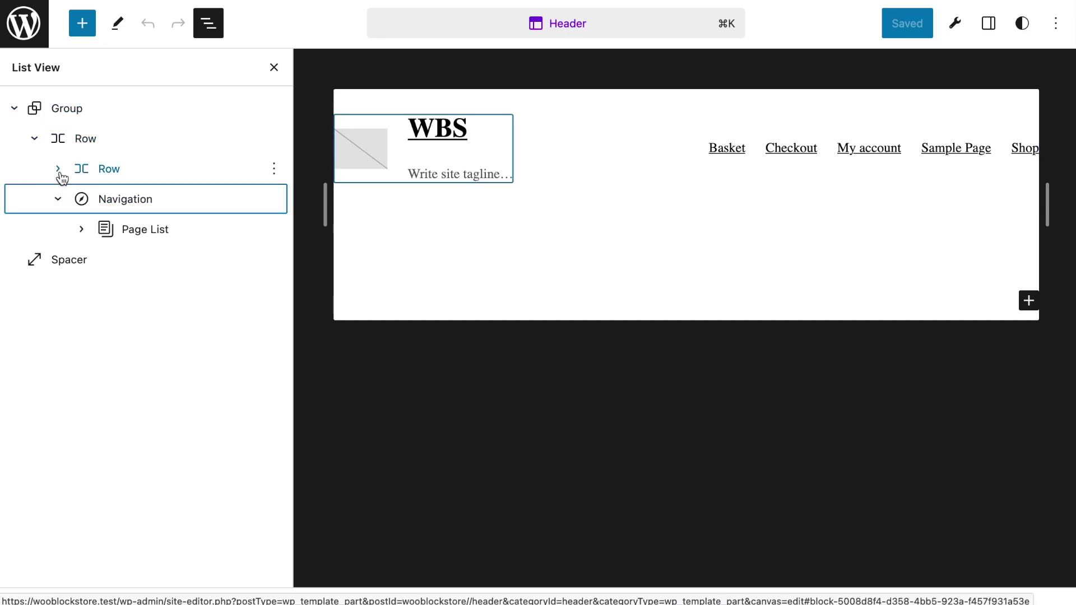
pyautogui.click(62, 169)
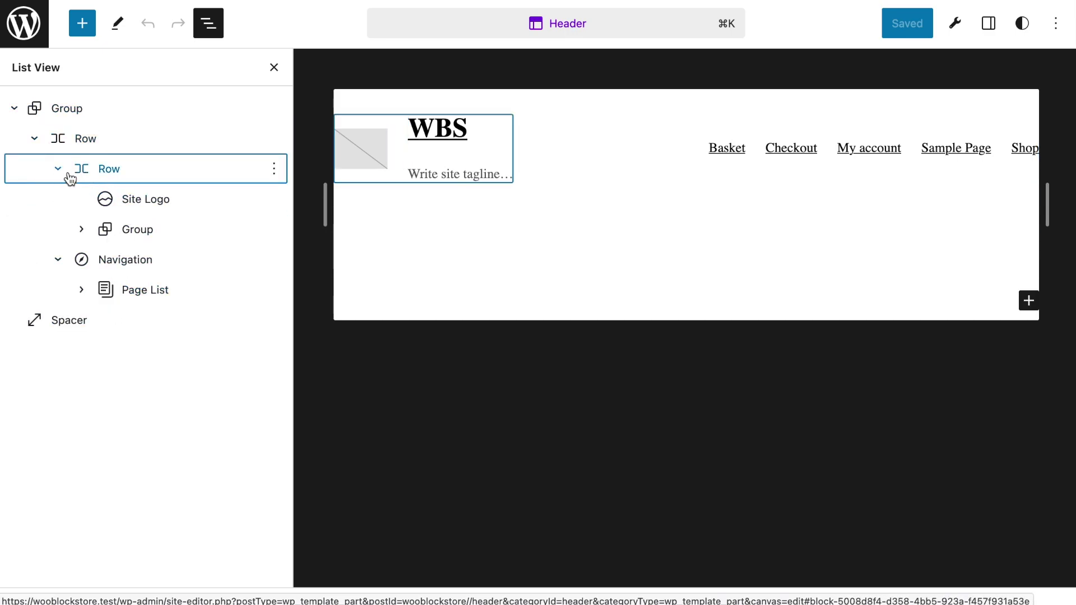
pyautogui.click(59, 170)
pyautogui.click(34, 141)
pyautogui.click(70, 144)
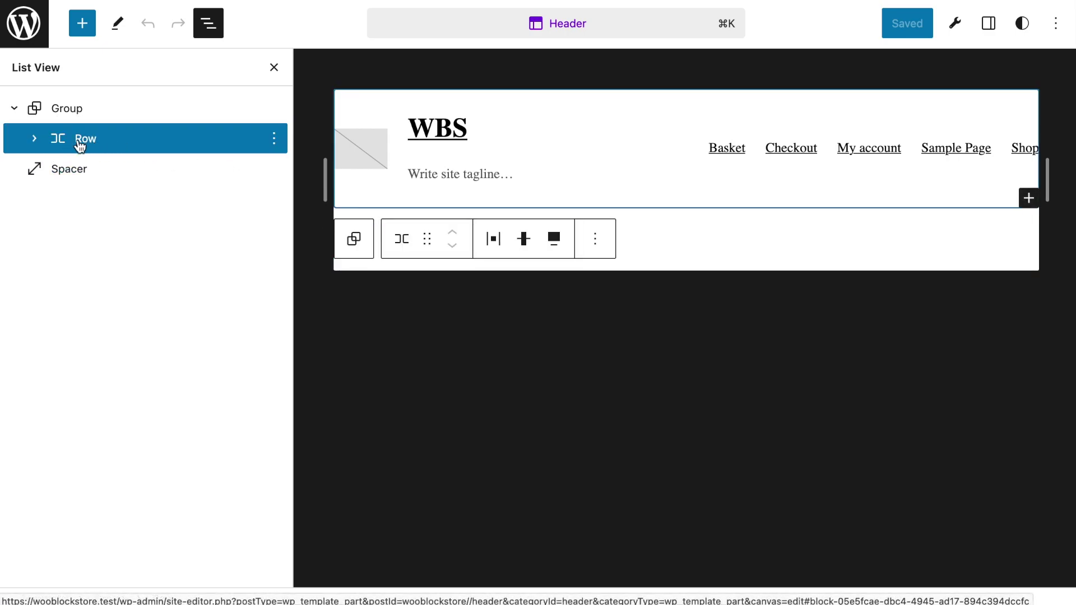
pyautogui.click(34, 140)
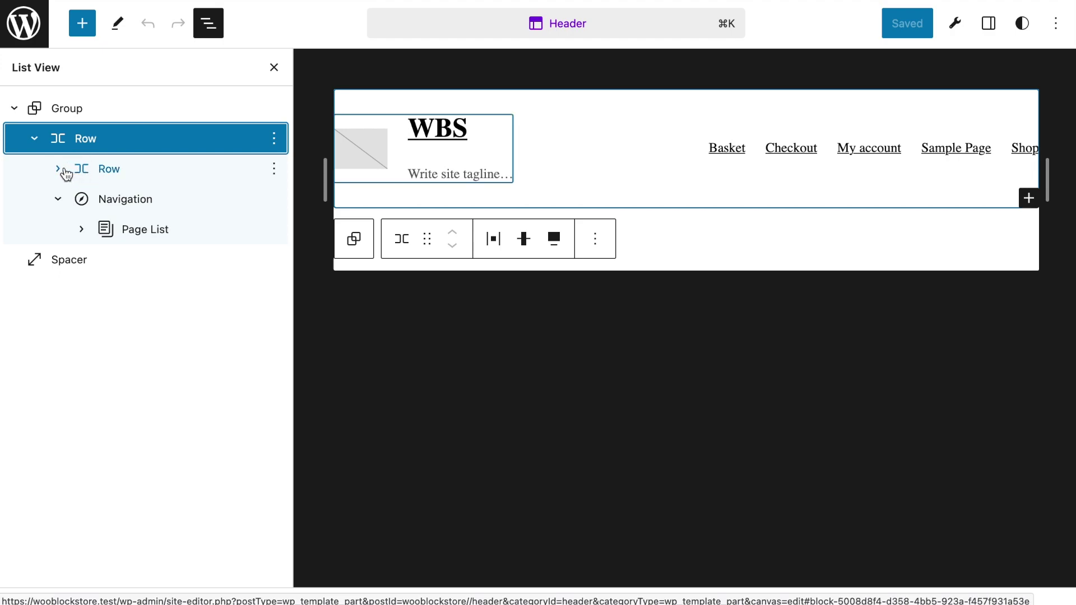
pyautogui.click(61, 170)
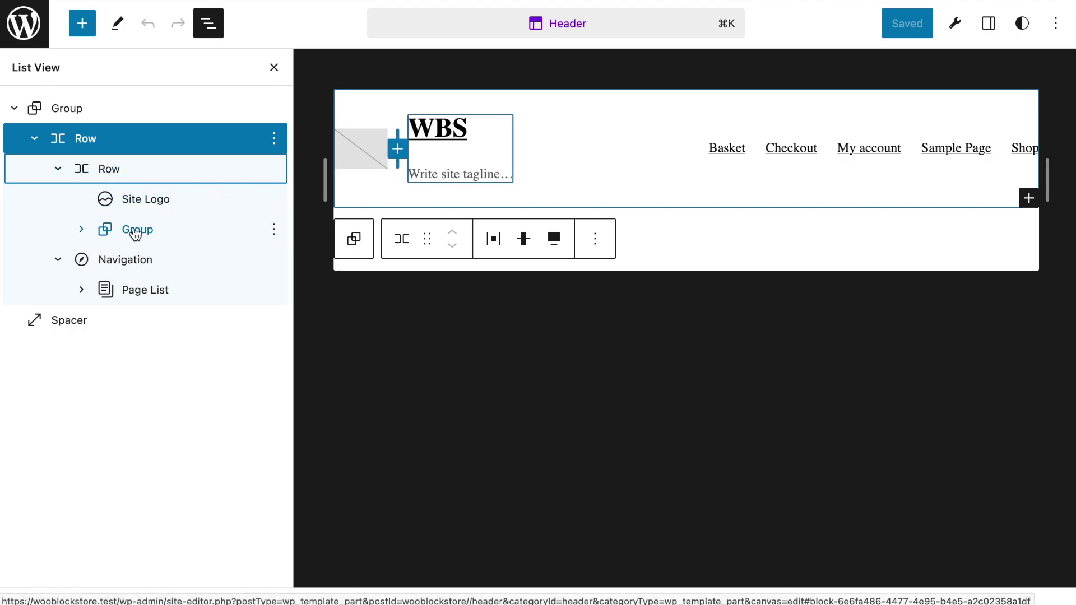
pyautogui.click(87, 236)
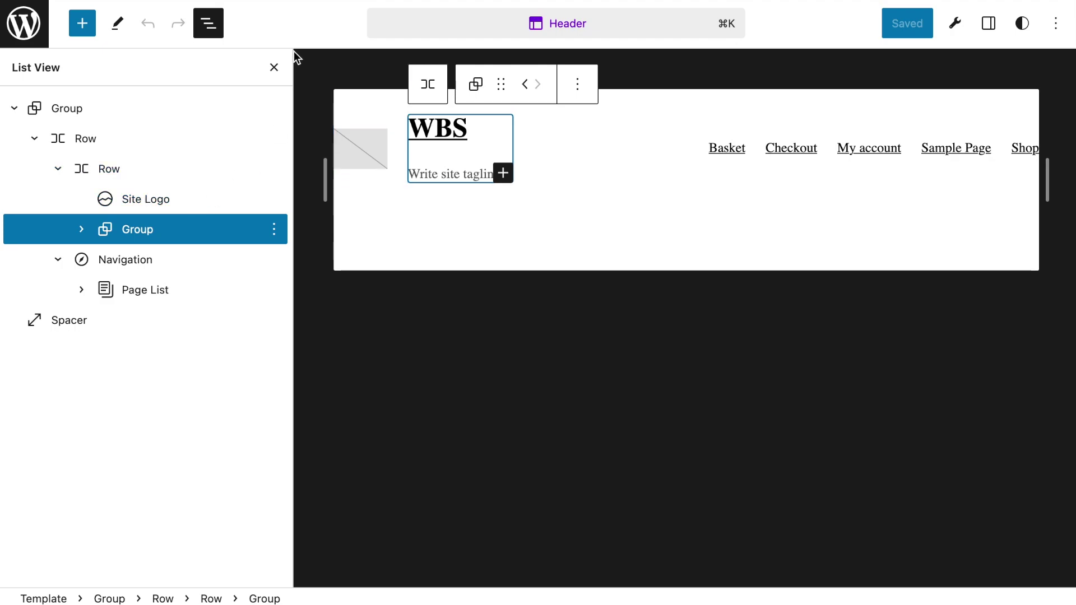
# Step: Show the settings of the inner Group holding the site title and tagline, and try transforming it into a Row
pyautogui.click(272, 66)
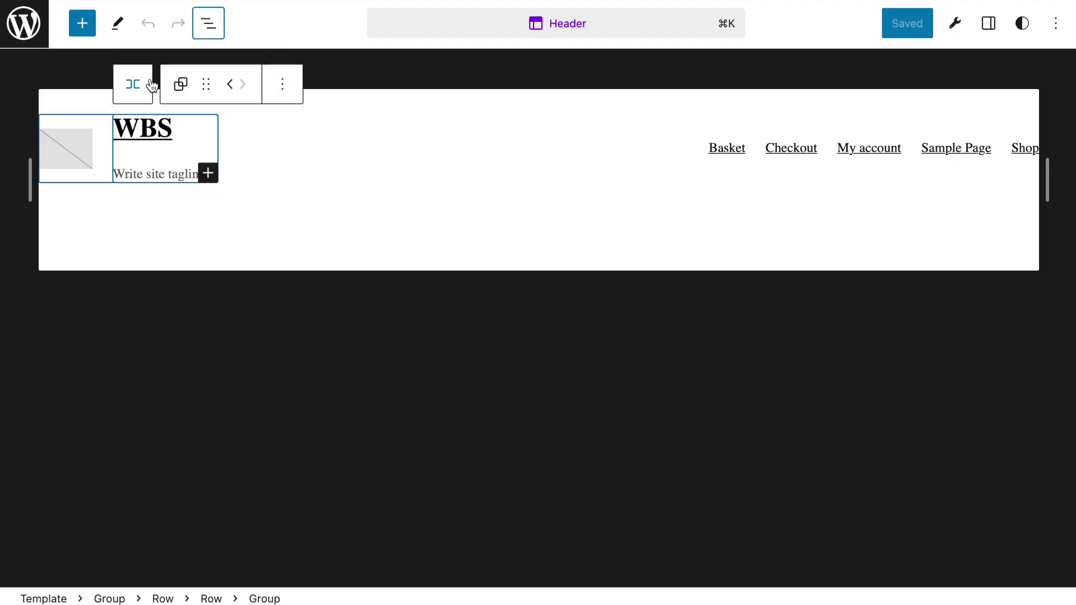
pyautogui.click(989, 25)
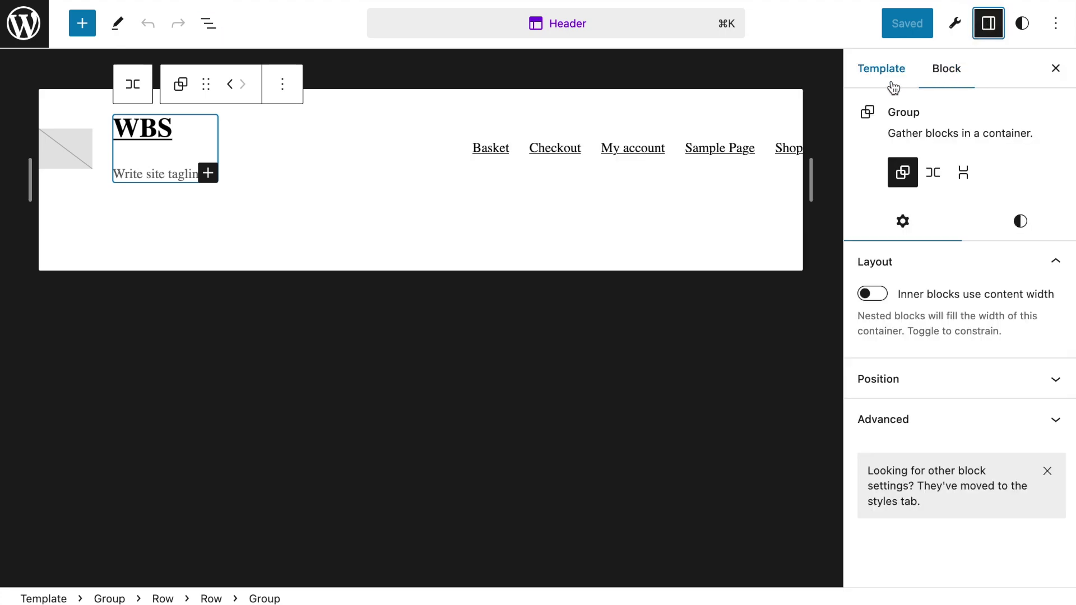
pyautogui.click(208, 23)
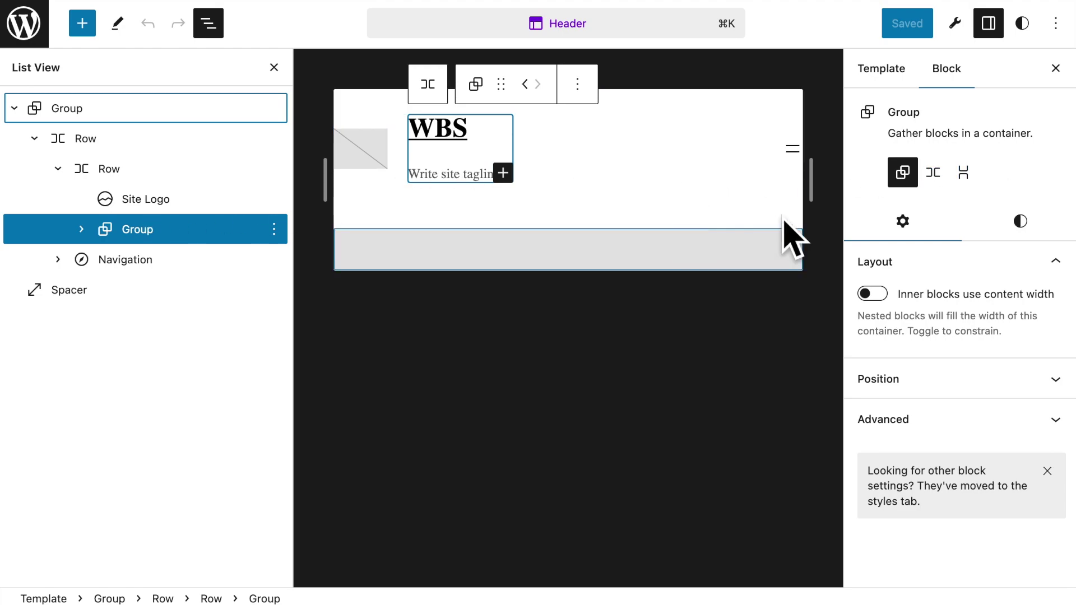
pyautogui.click(936, 177)
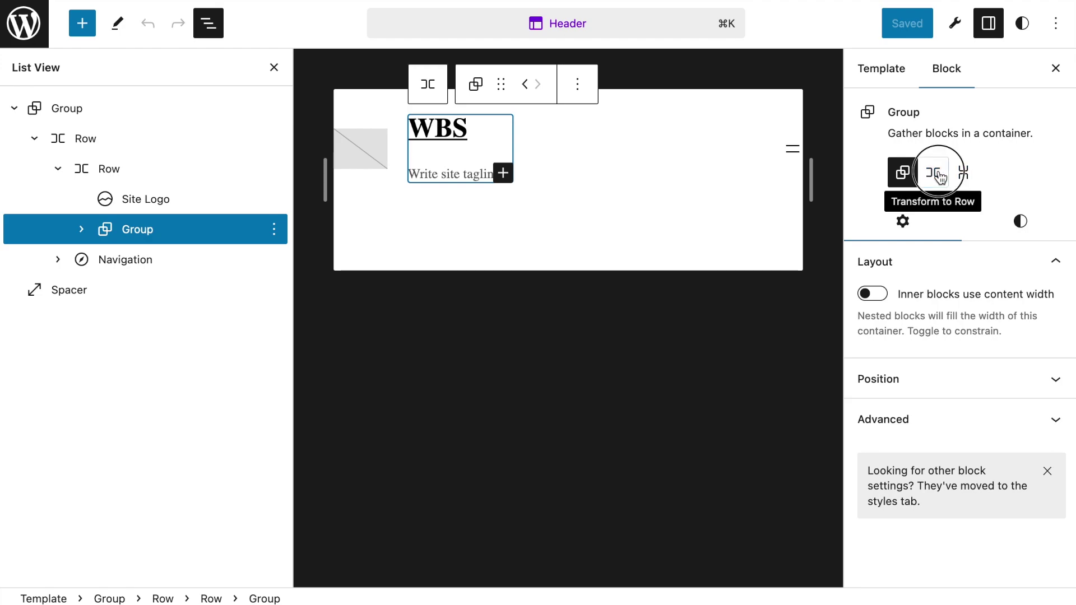
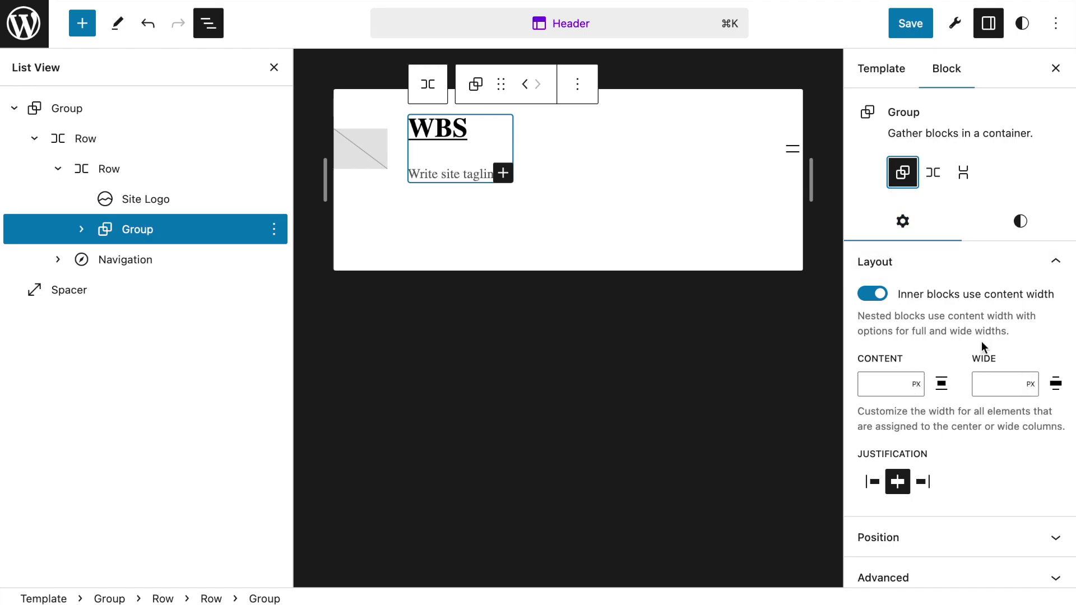
# Step: Review the inner Group's layout and style options and the site-wide Styles, dismissing the Styles welcome guide, and return to the block settings
pyautogui.click(1019, 224)
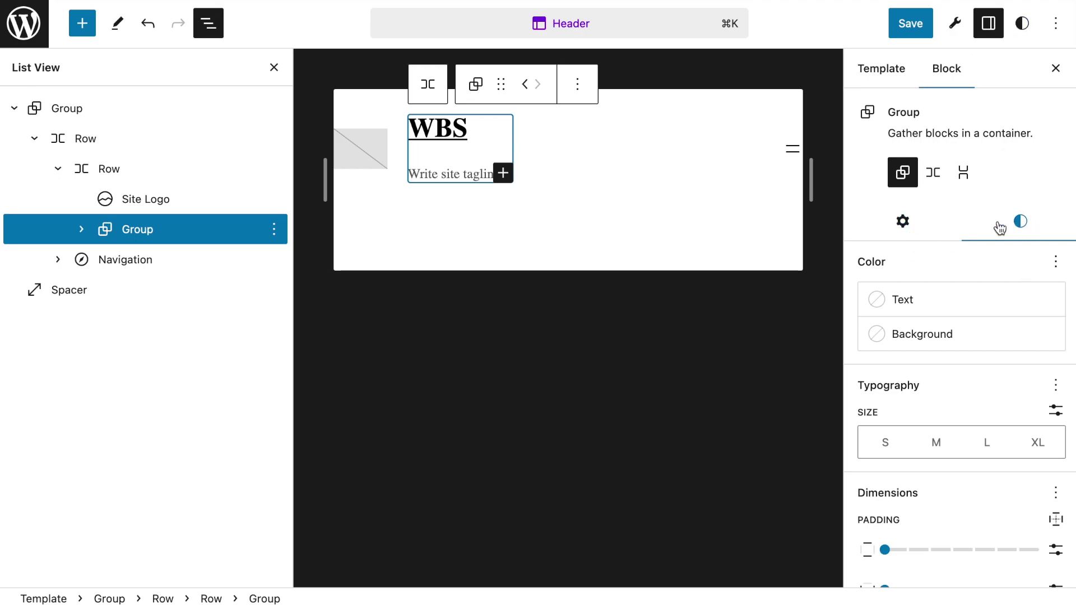
pyautogui.click(912, 220)
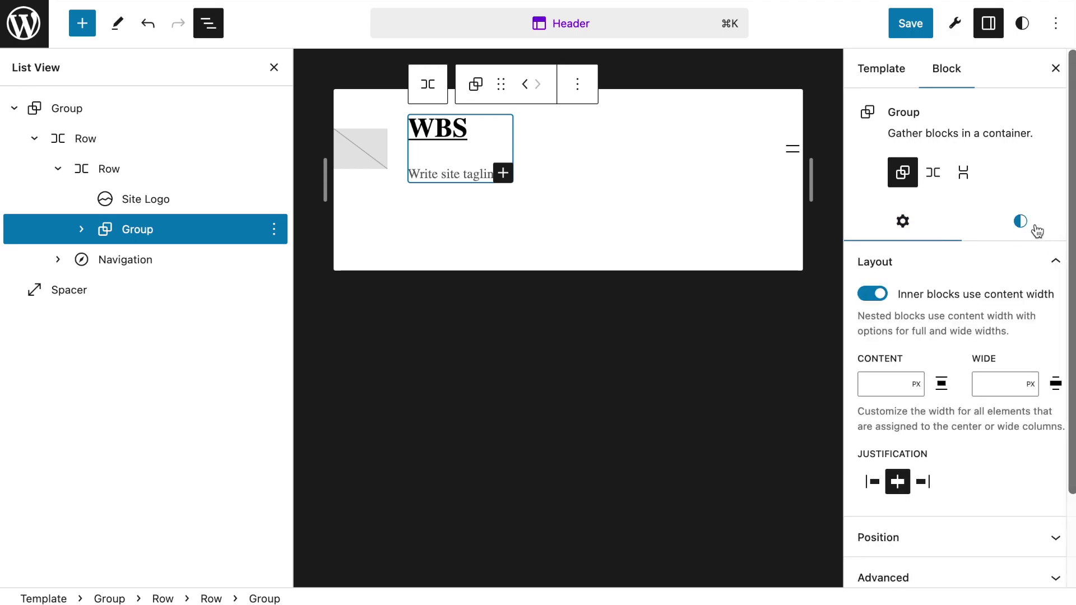
pyautogui.click(1027, 226)
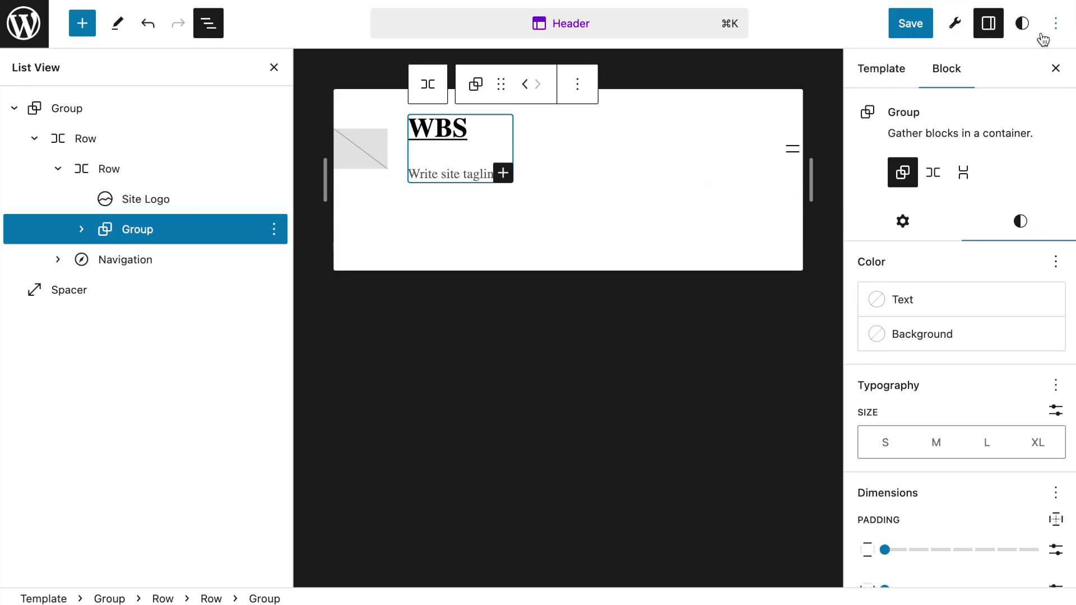
pyautogui.click(1023, 25)
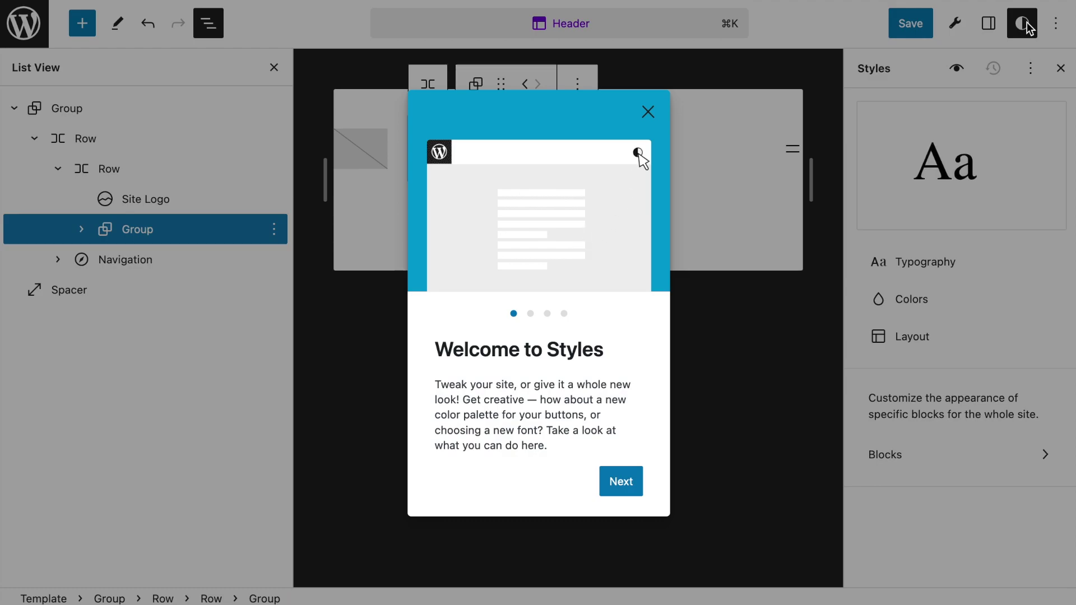
pyautogui.click(646, 113)
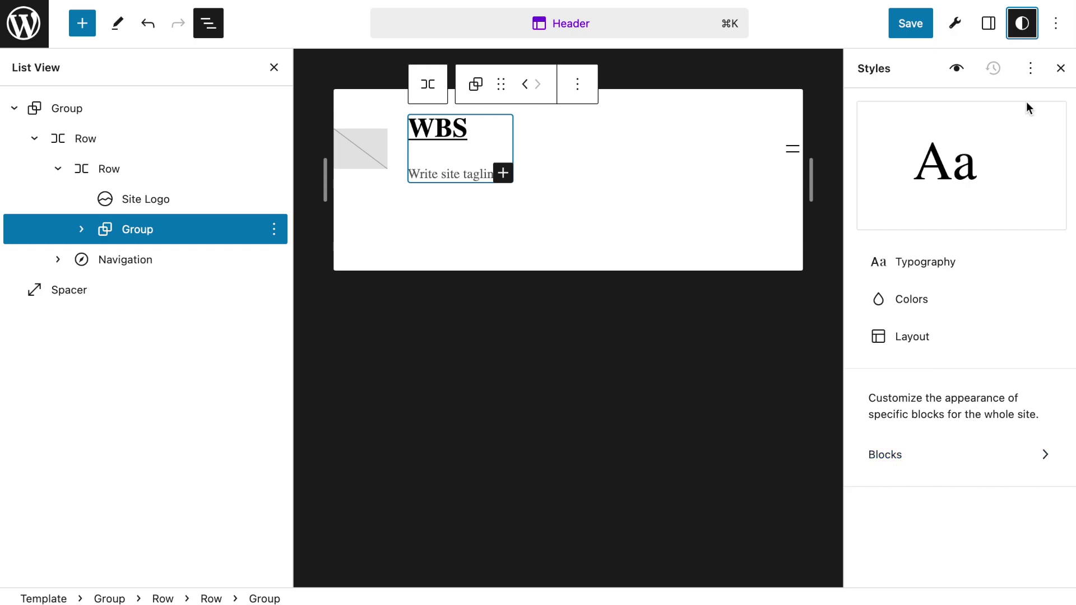
pyautogui.click(993, 27)
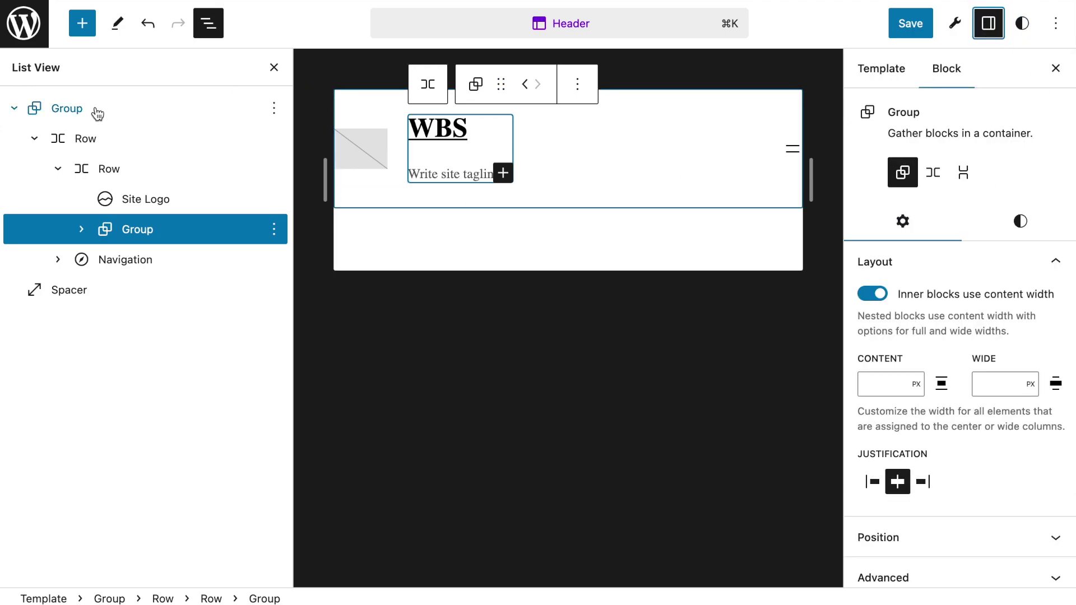
# Step: Hide the block settings and select the header's outermost Group block in the block structure
pyautogui.click(274, 72)
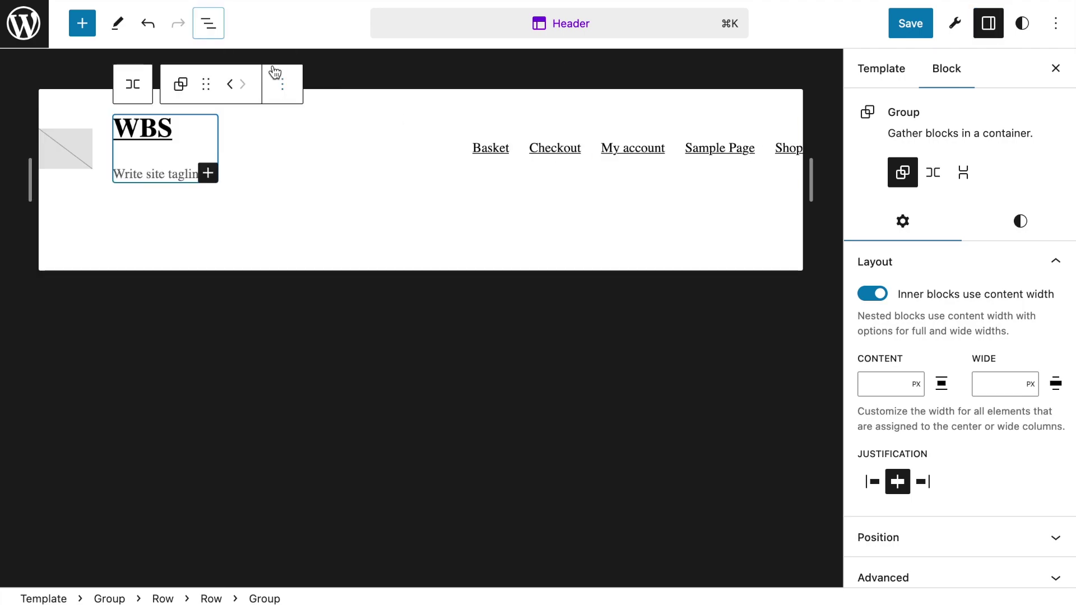
pyautogui.click(1055, 68)
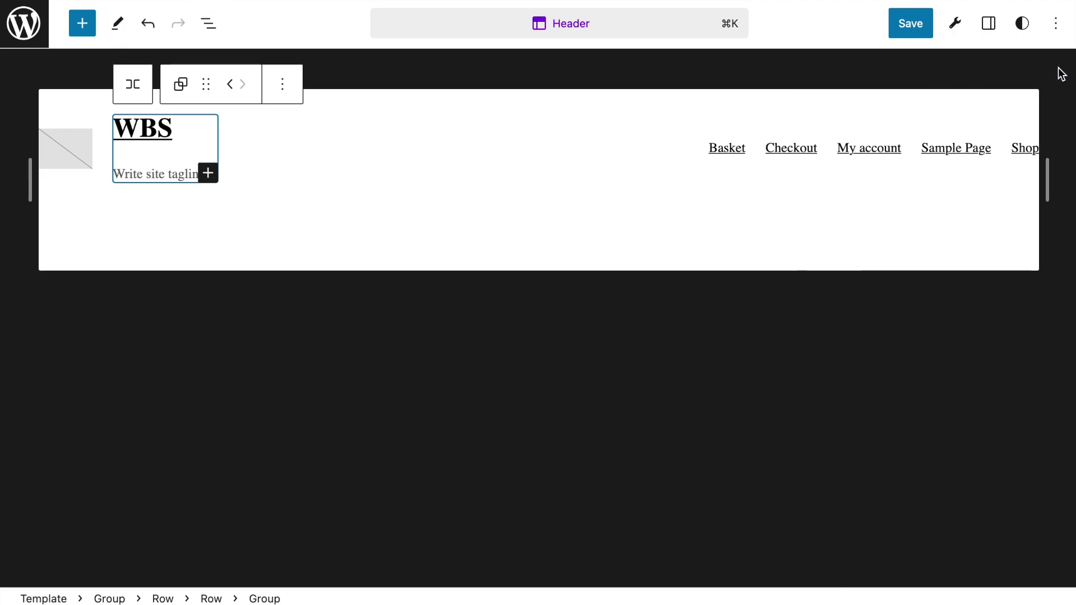
pyautogui.click(218, 26)
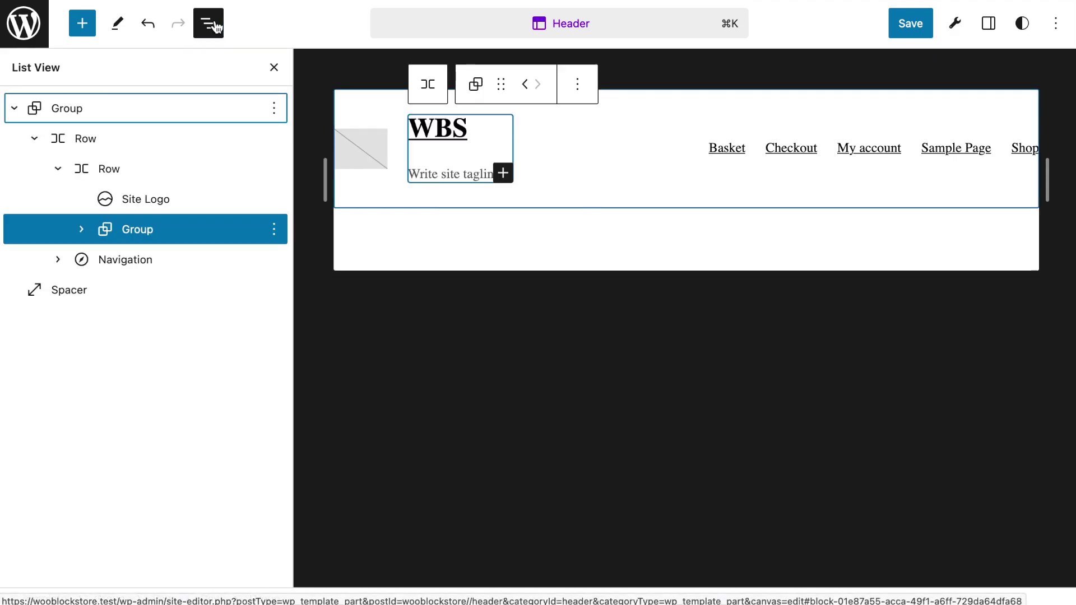
pyautogui.click(73, 112)
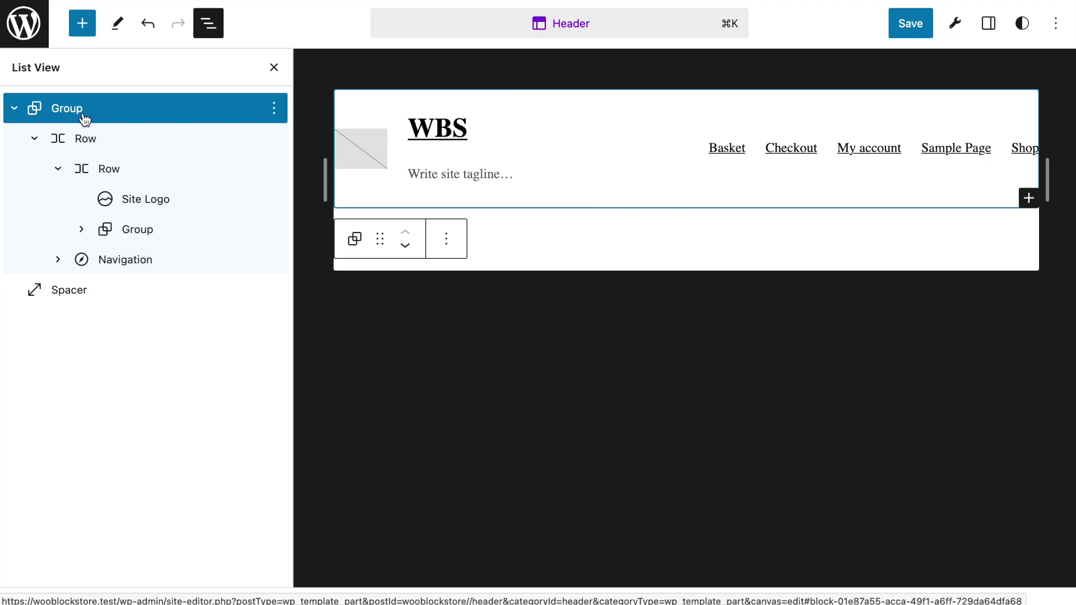
# Step: Collapse the Row nested in the outermost Group and show the Group's block settings
pyautogui.press('Down')
pyautogui.press('Left')
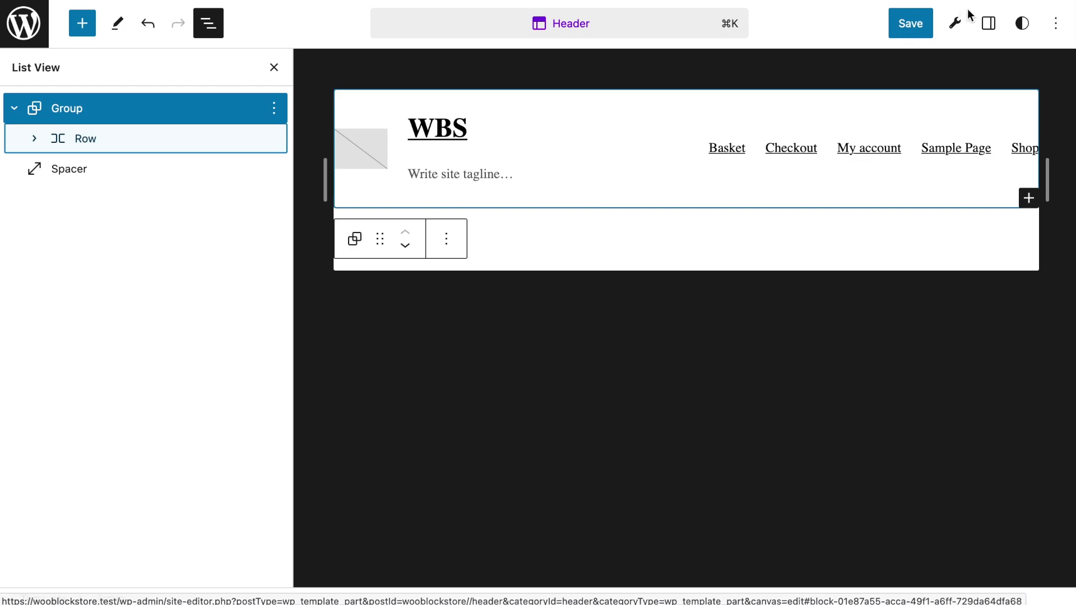
pyautogui.click(989, 24)
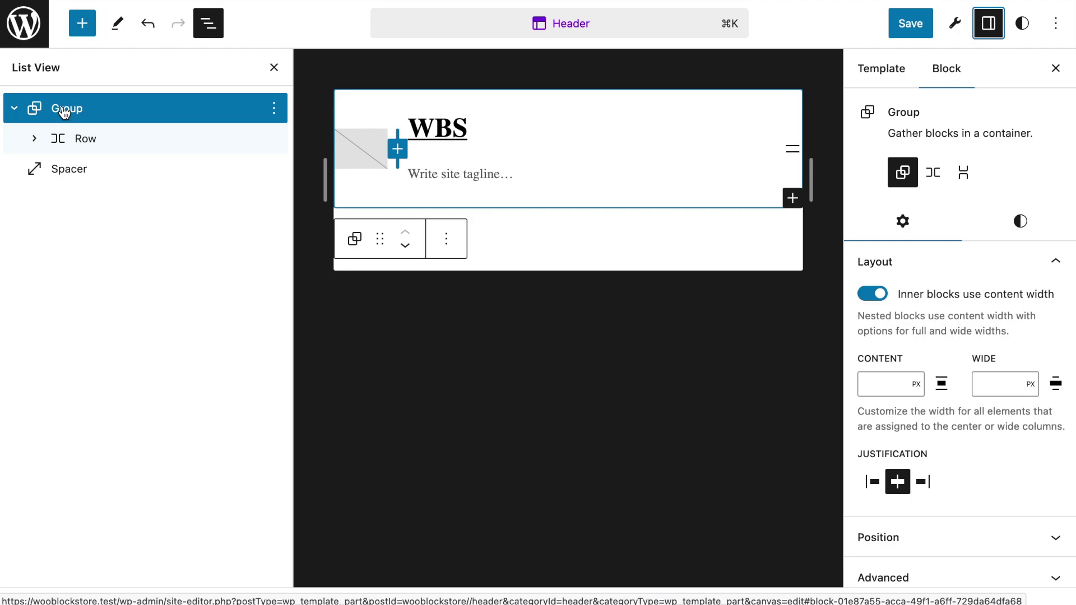
# Step: Disable content width for the outer Group's inner blocks, check the Row's alignment controls, and enable content width again
pyautogui.click(875, 295)
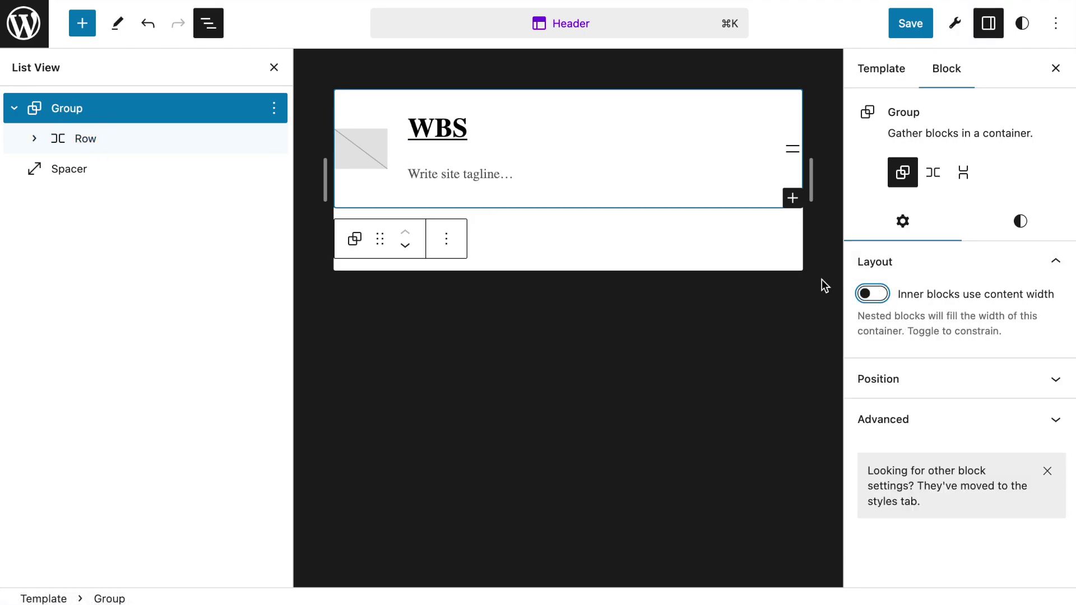
pyautogui.click(74, 143)
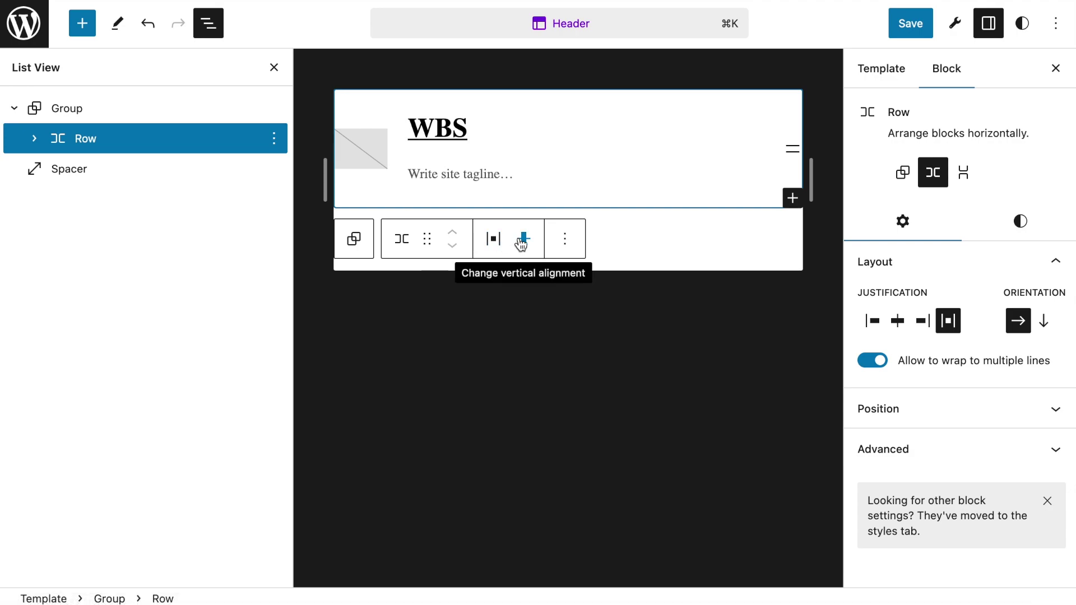
pyautogui.click(66, 108)
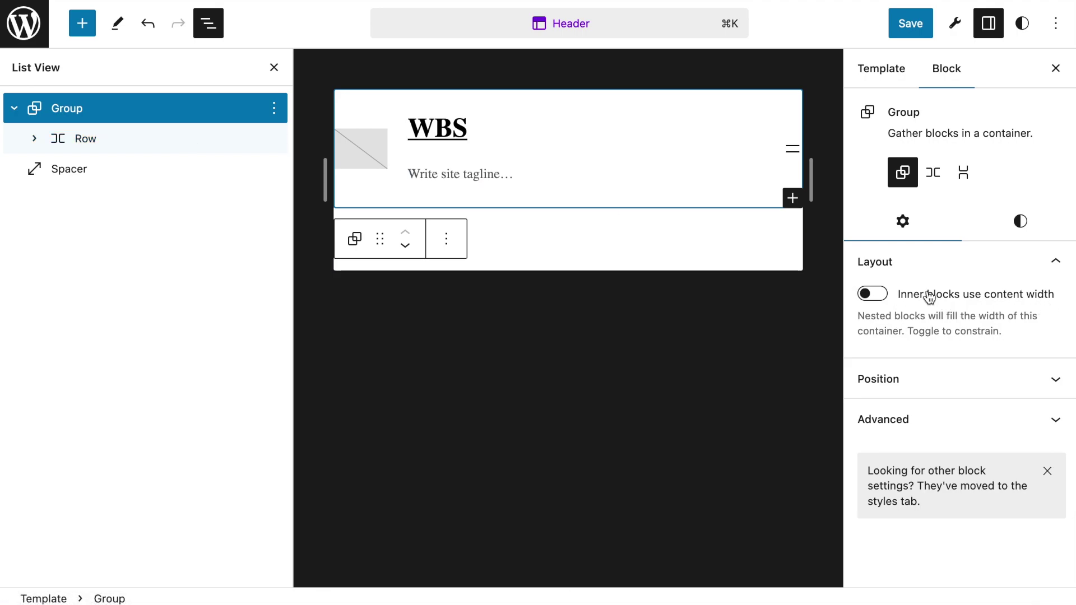
pyautogui.click(884, 294)
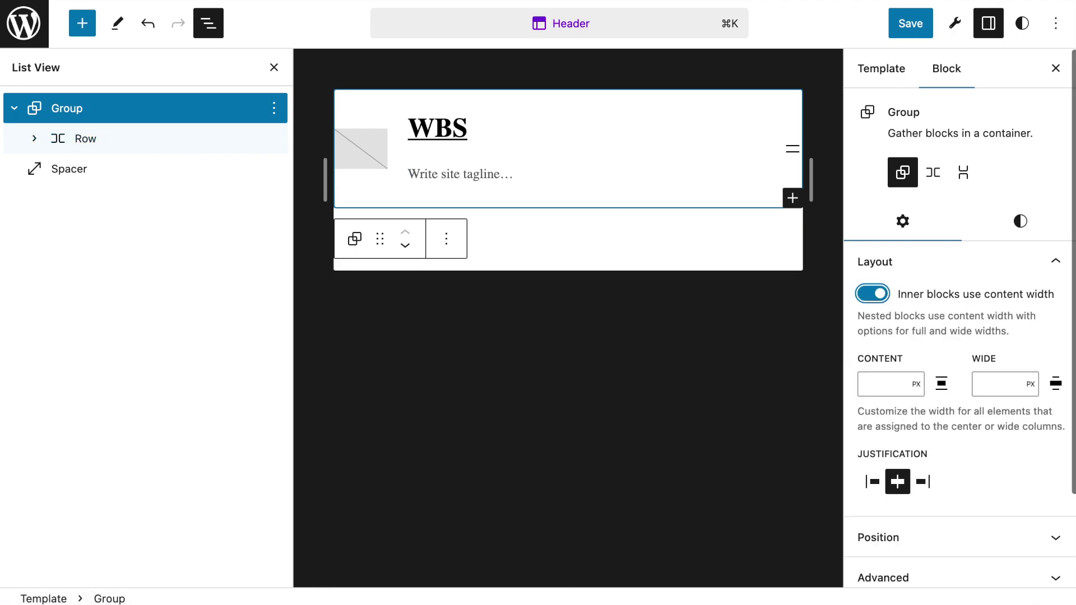
# Step: Hide the block structure and settings, and set the alignment of the Row inside the outer Group to Wide width
pyautogui.click(101, 144)
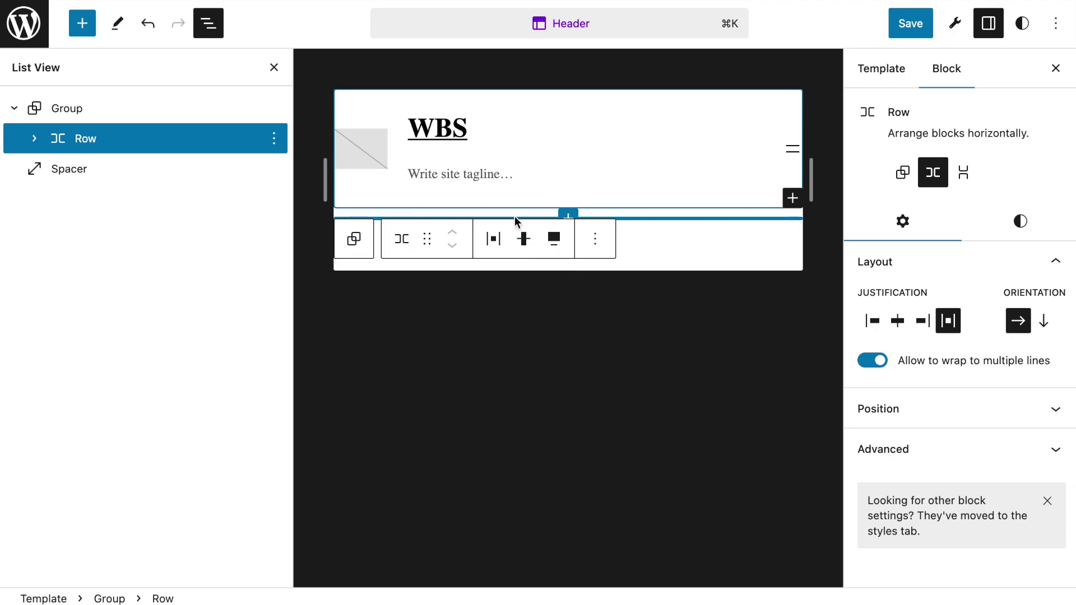
pyautogui.click(554, 241)
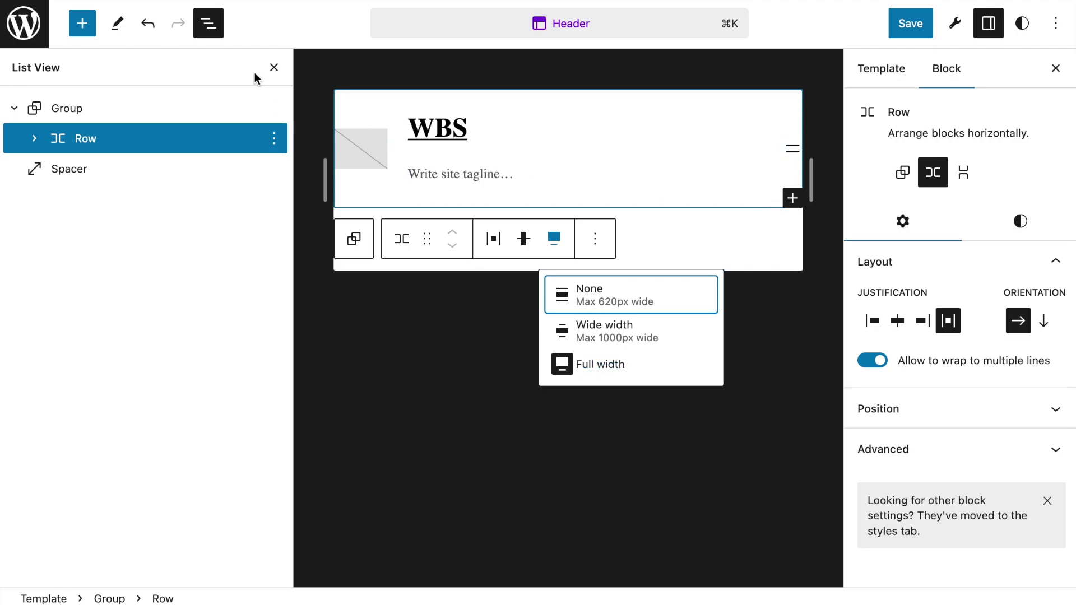
pyautogui.click(274, 68)
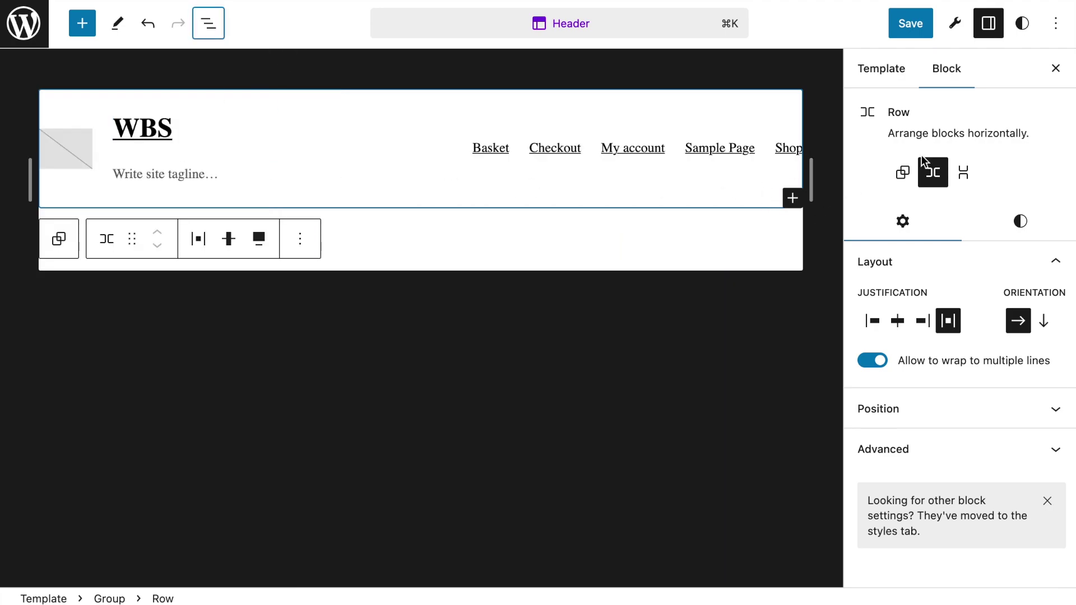
pyautogui.click(1056, 69)
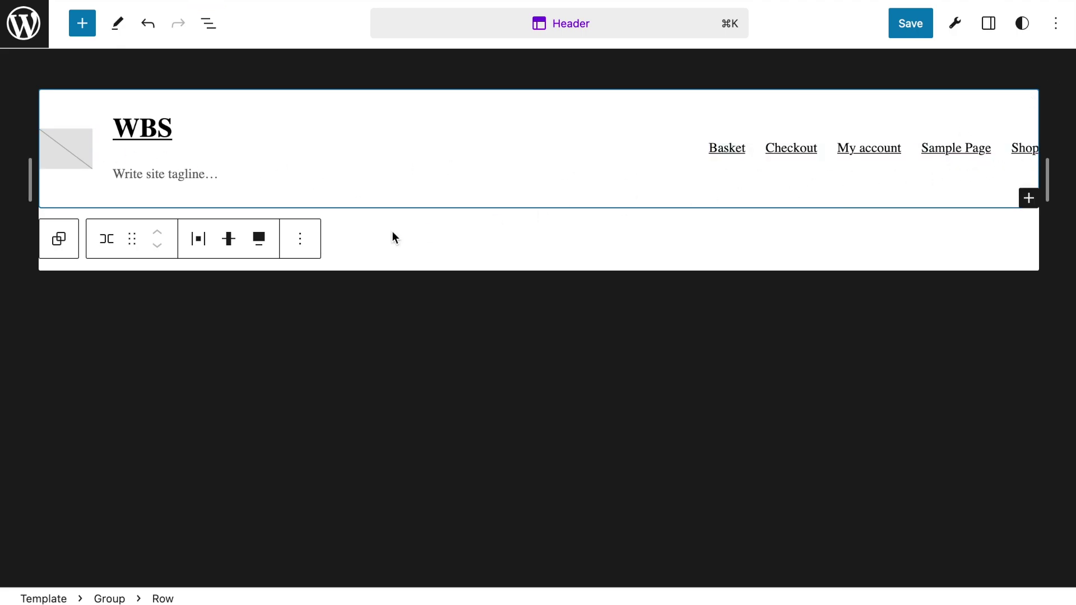
pyautogui.click(259, 240)
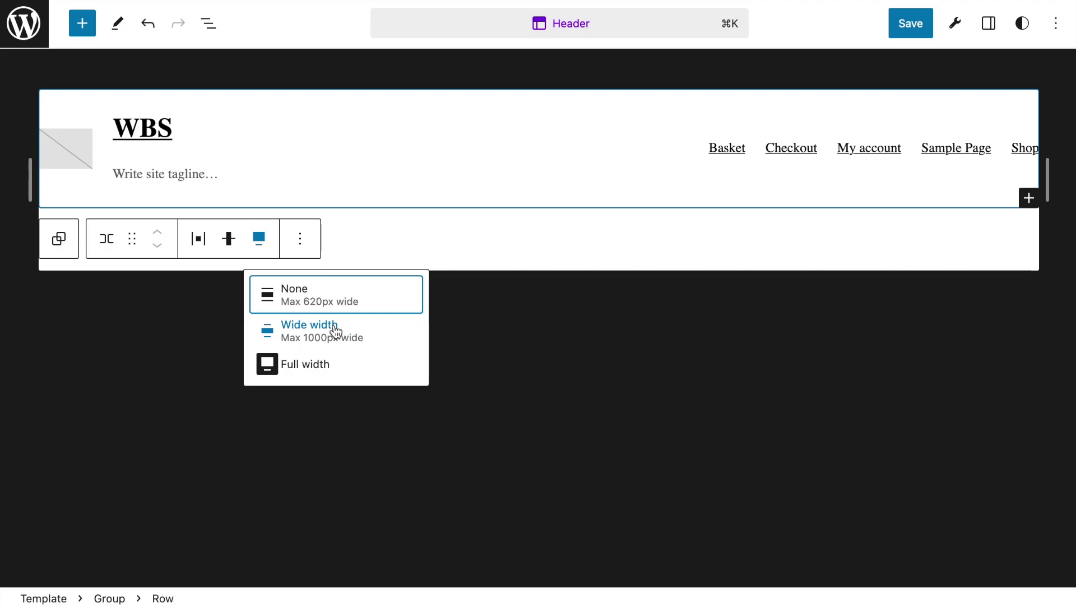
pyautogui.click(366, 334)
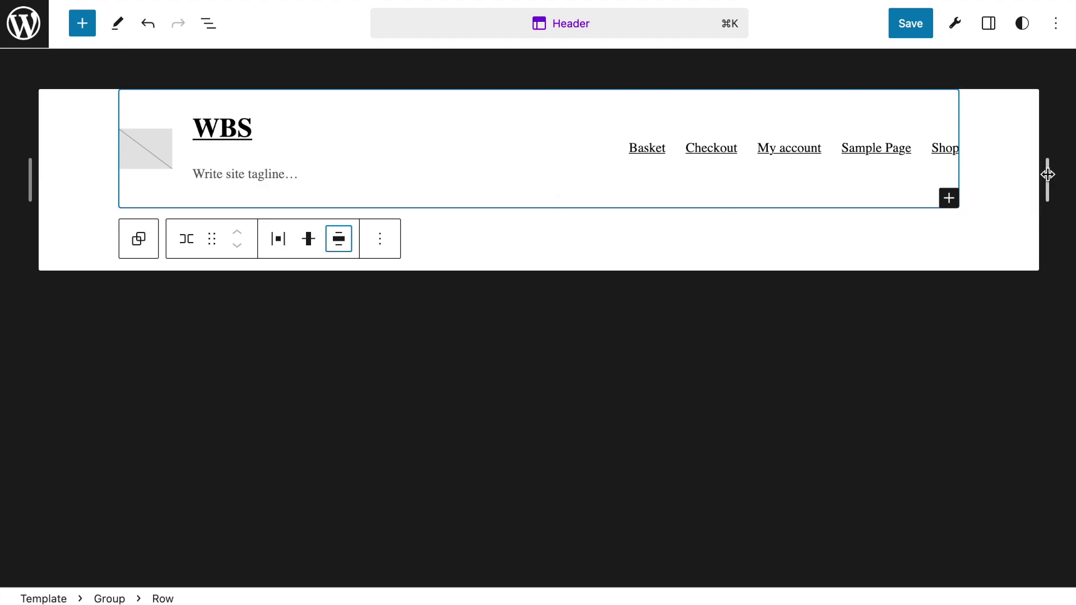
pyautogui.moveTo(1047, 174)
pyautogui.mouseDown()
pyautogui.moveTo(835, 173)
pyautogui.moveTo(1064, 175)
pyautogui.mouseUp()
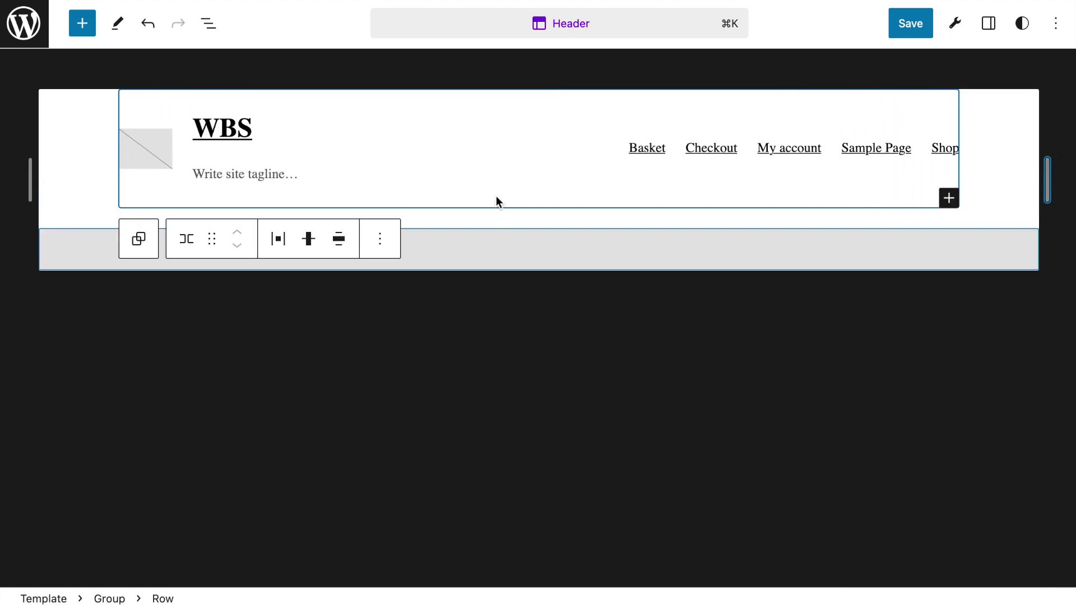
# Step: Try the Row's alignment at None and restore it to Wide width
pyautogui.click(338, 239)
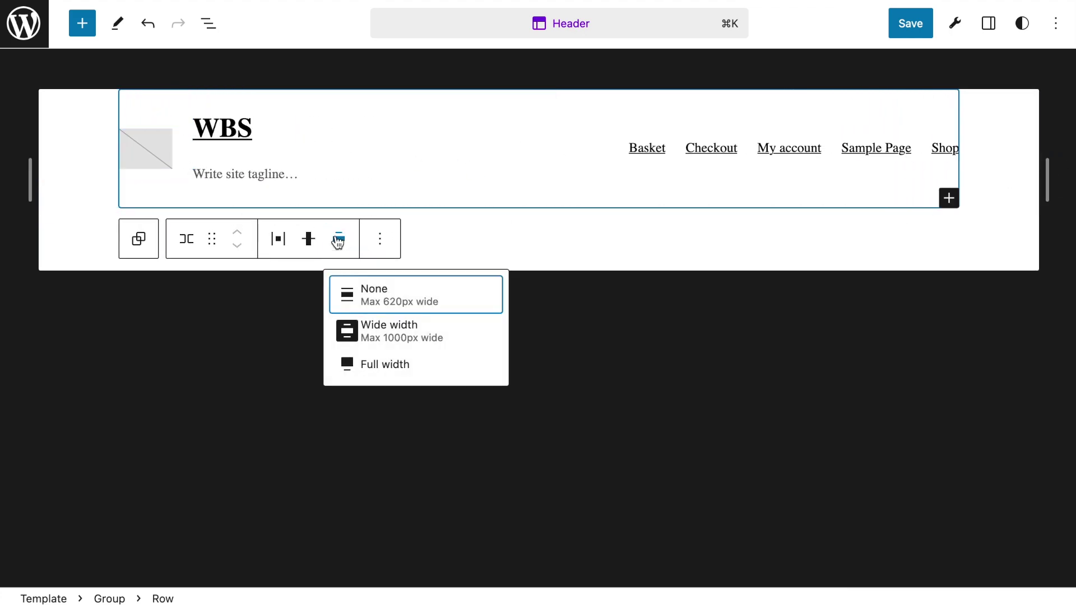
pyautogui.click(414, 301)
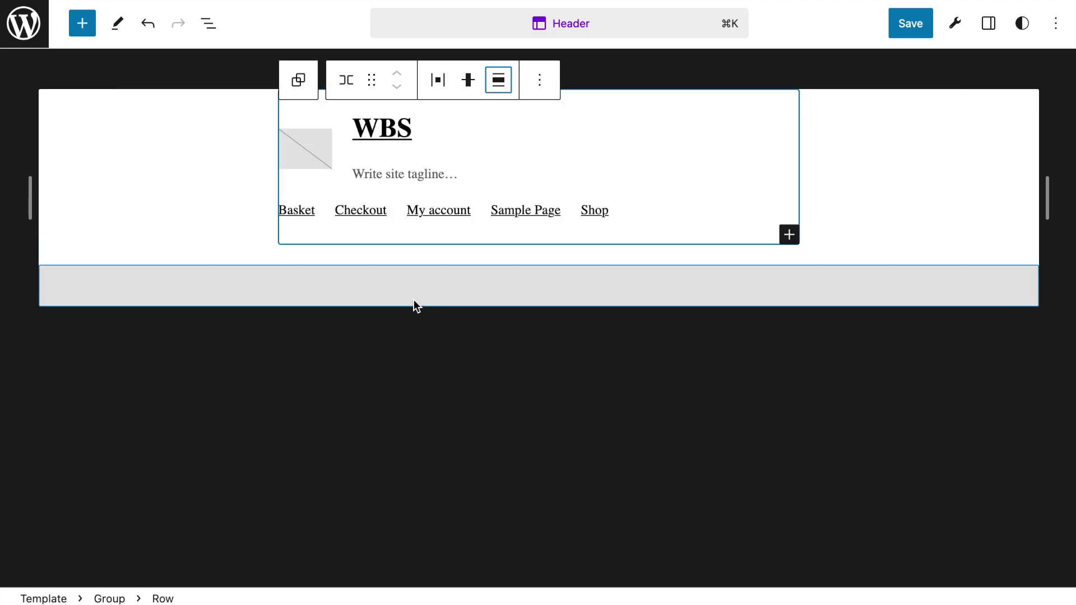
pyautogui.click(495, 89)
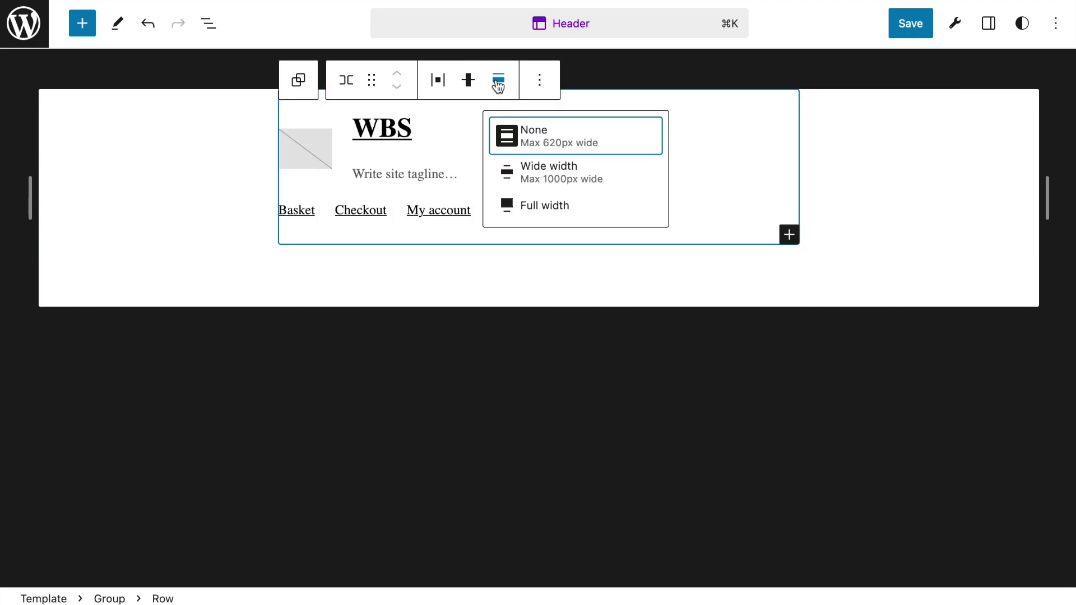
pyautogui.click(553, 176)
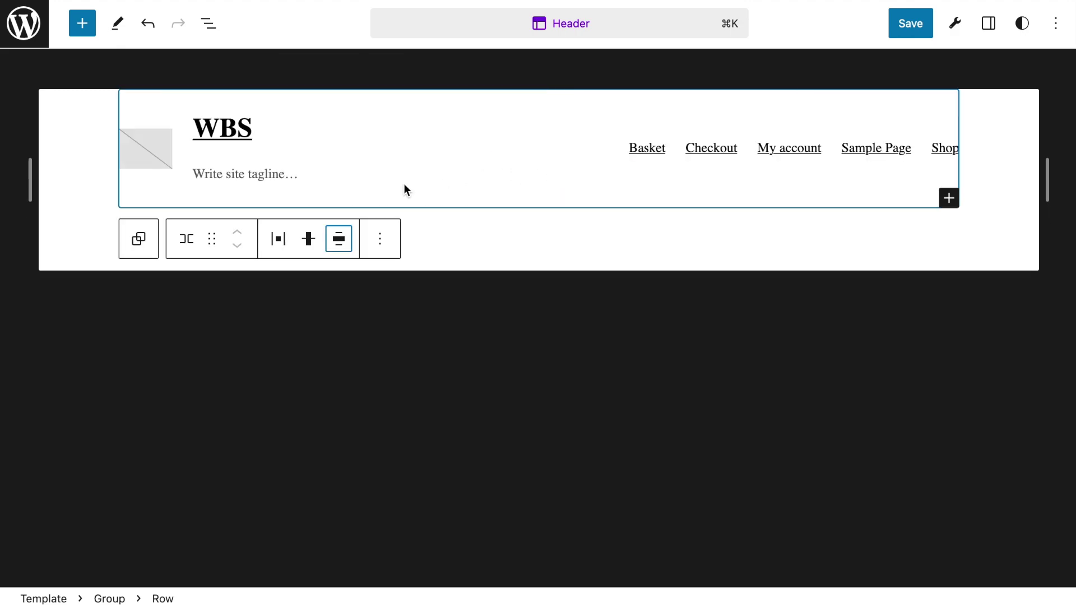
# Step: Show the block structure again and display the outermost Group's block settings
pyautogui.click(208, 23)
pyautogui.click(57, 118)
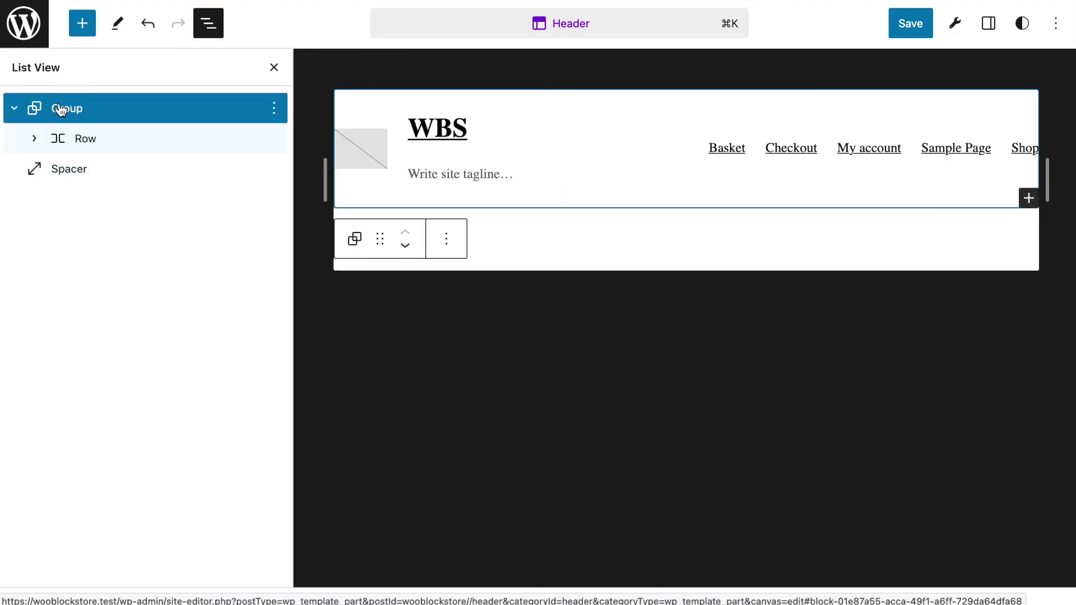
pyautogui.click(989, 23)
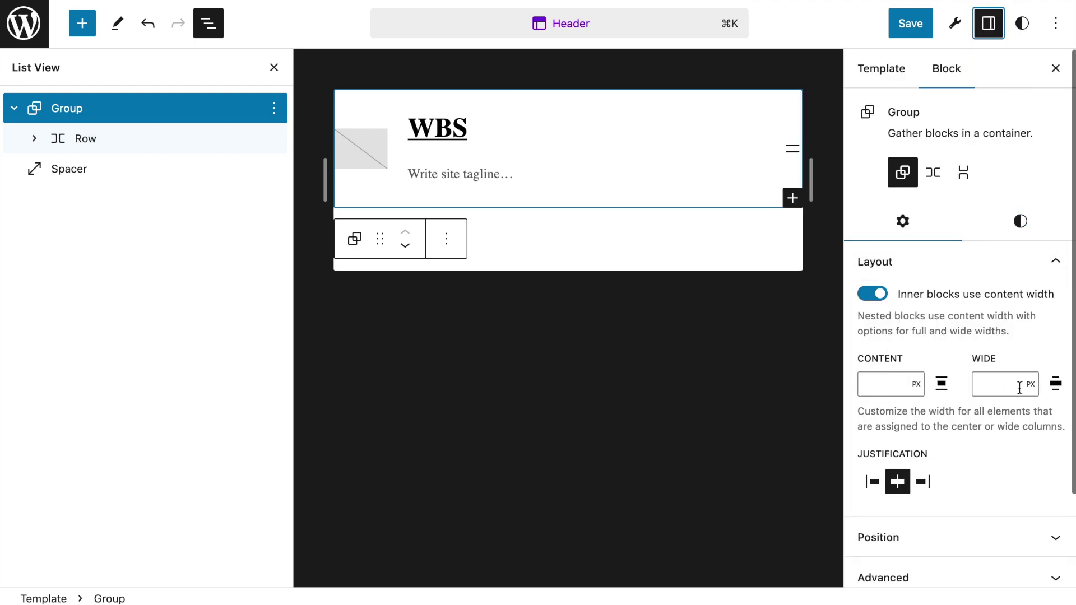
# Step: Compare the Row's alignment width options with the outer Group's content and wide width settings
pyautogui.click(97, 140)
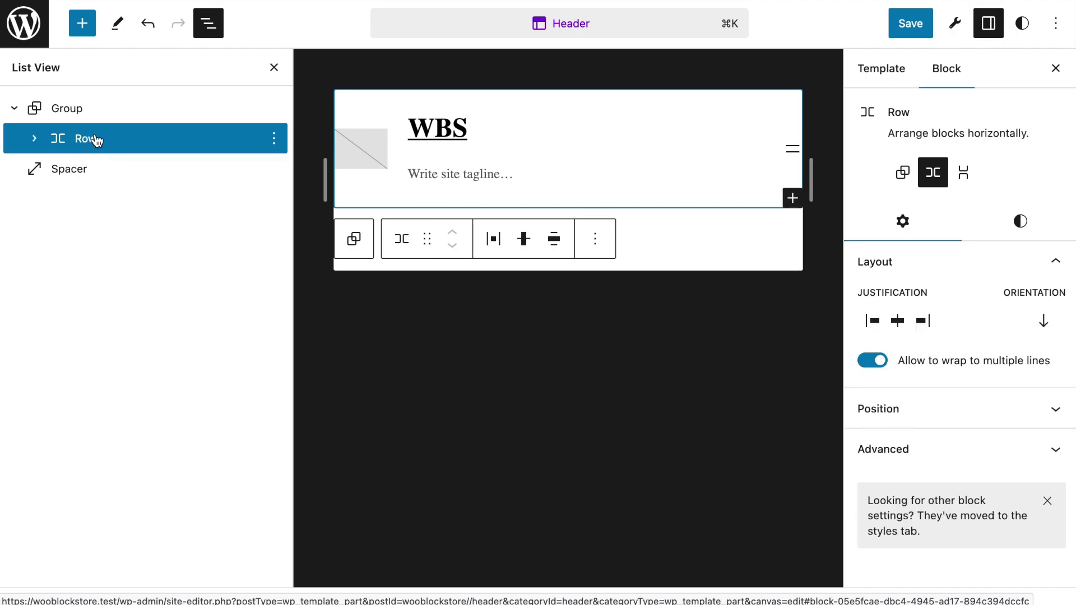
pyautogui.click(557, 244)
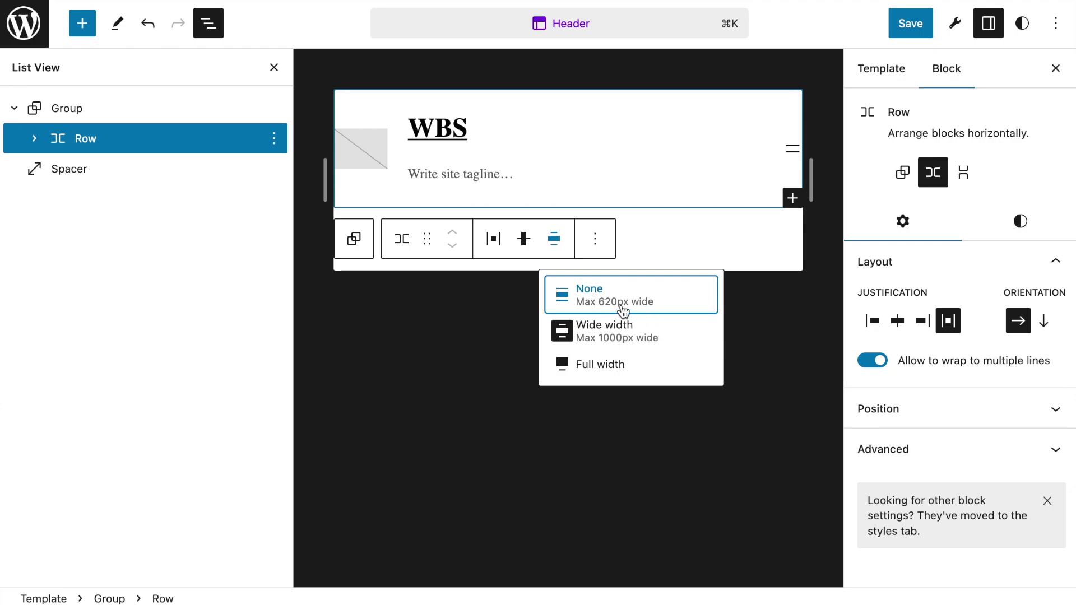
pyautogui.click(91, 112)
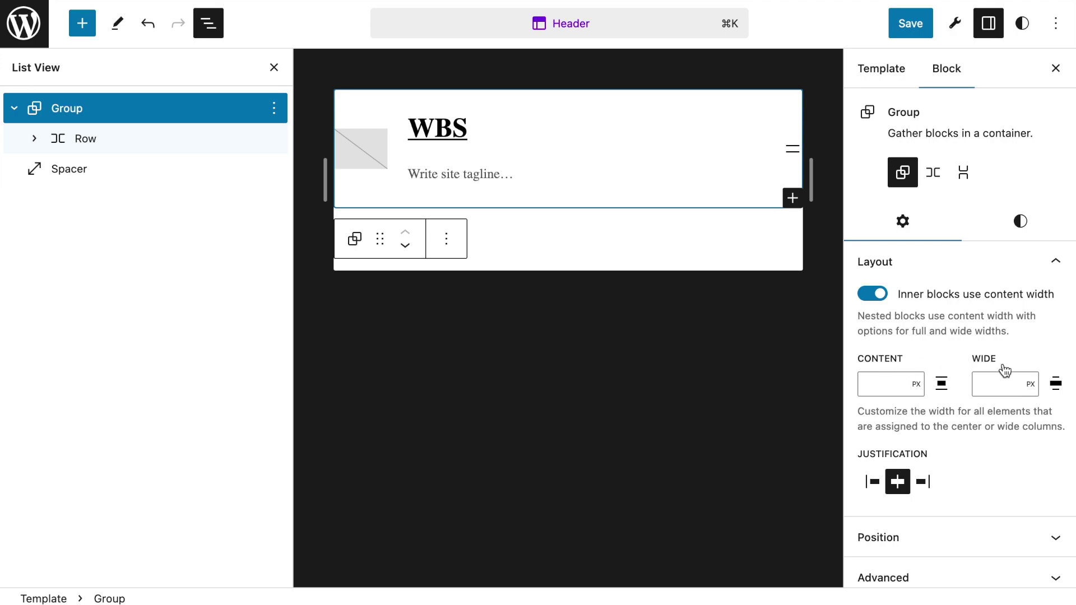
pyautogui.click(85, 138)
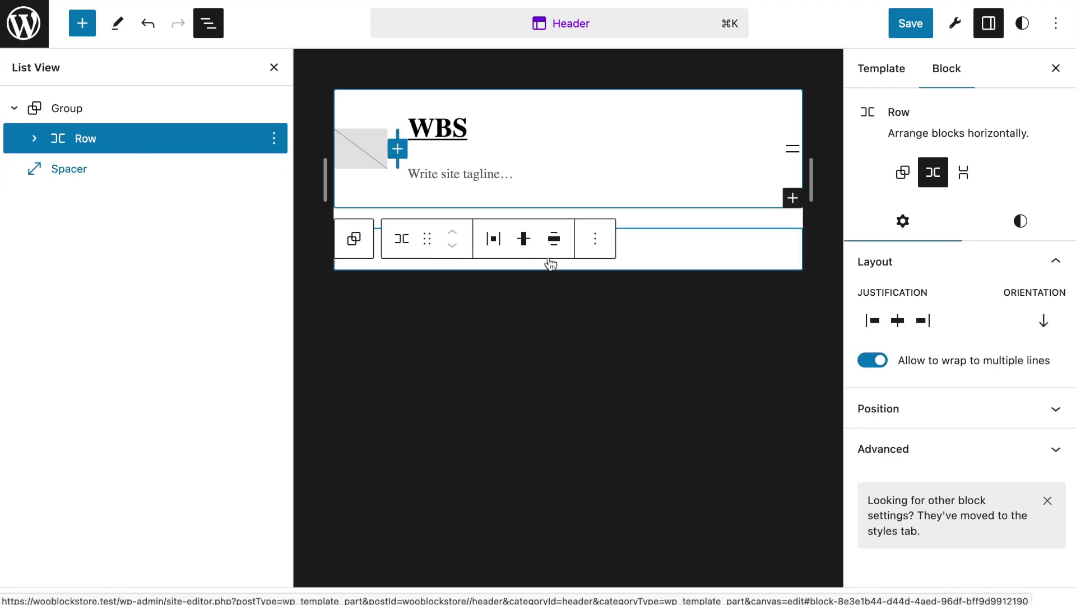
pyautogui.click(561, 241)
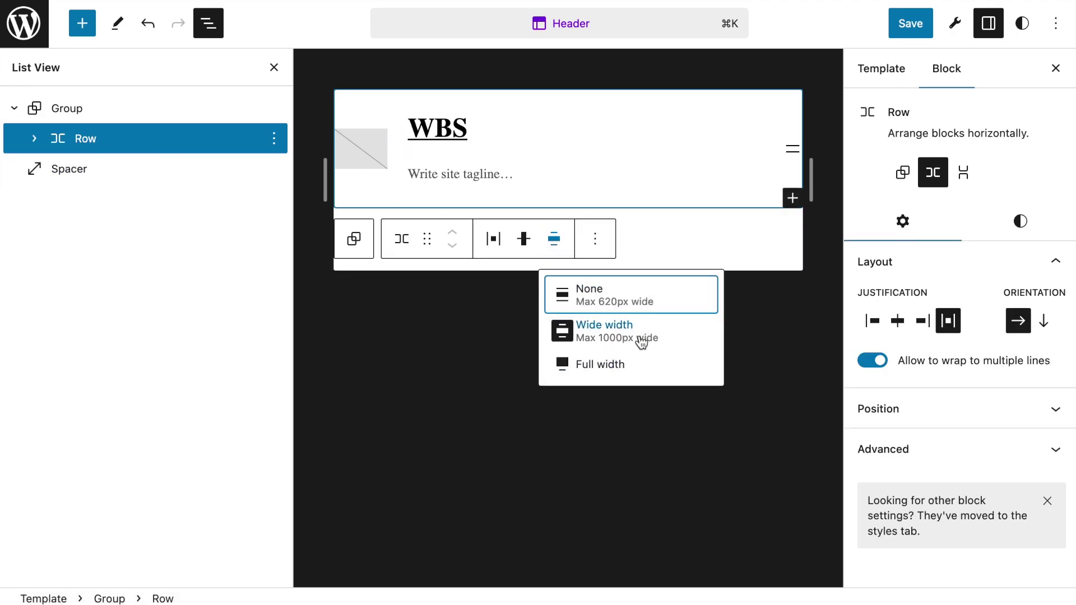
pyautogui.click(206, 311)
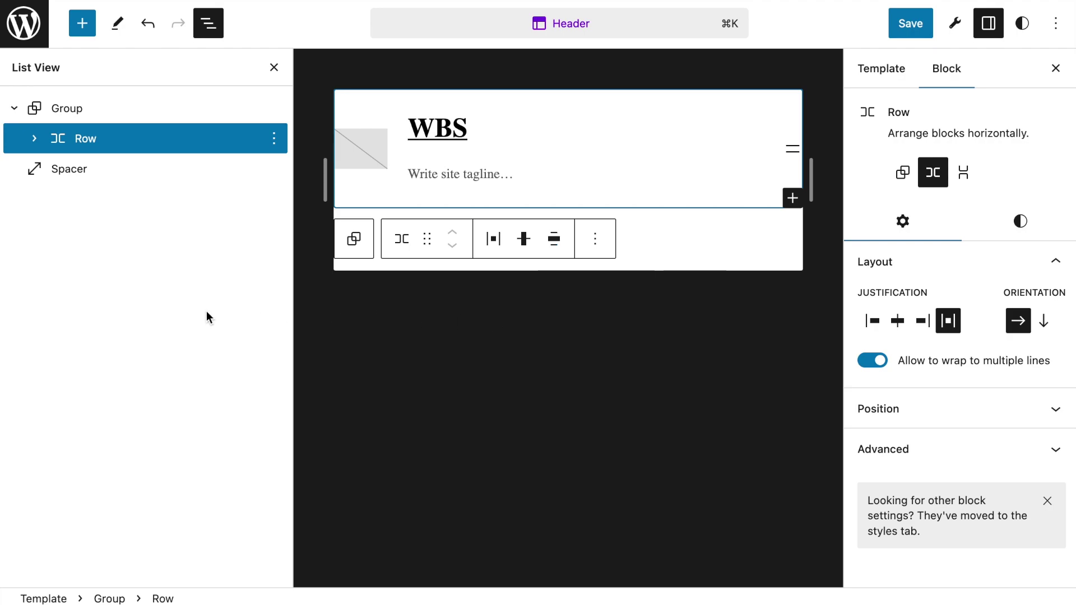
pyautogui.click(79, 115)
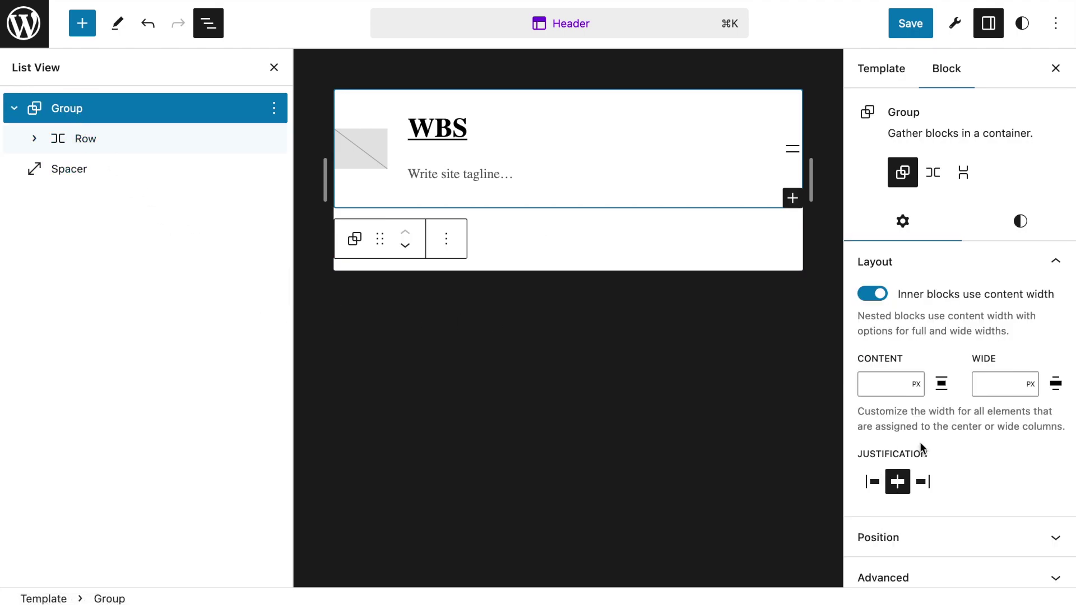
# Step: Check the Row's alignment options against the content and wide widths in the site-wide Layout styles
pyautogui.click(74, 141)
pyautogui.click(548, 242)
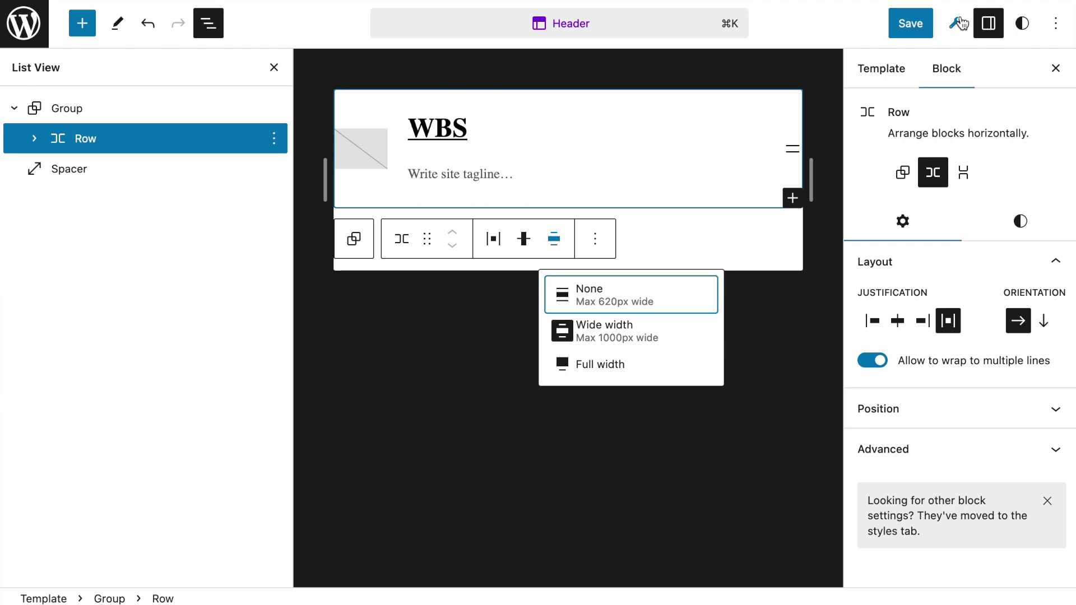
pyautogui.click(1031, 25)
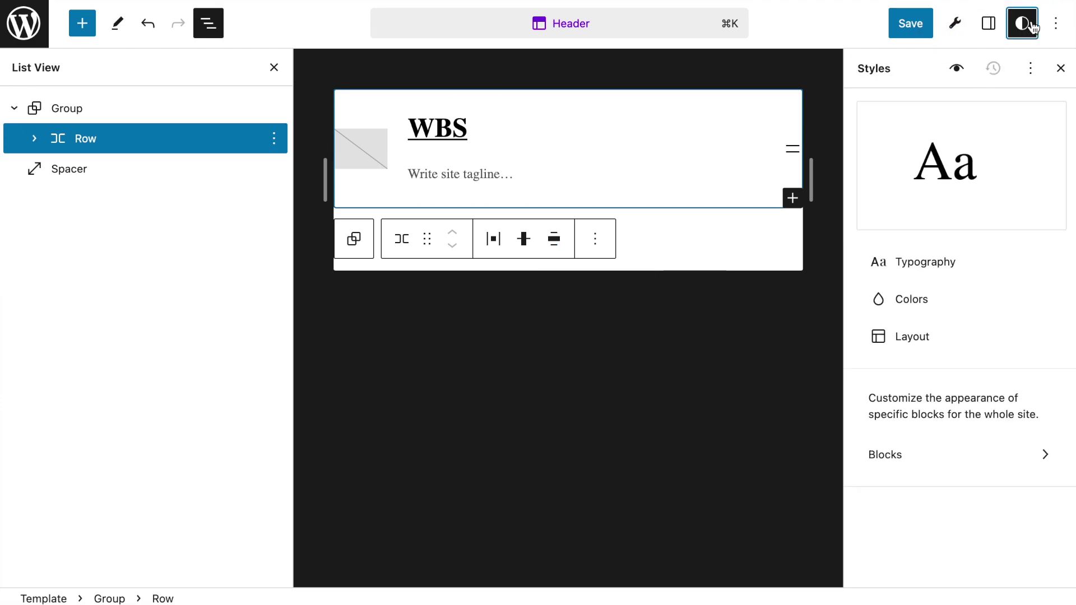
pyautogui.click(926, 341)
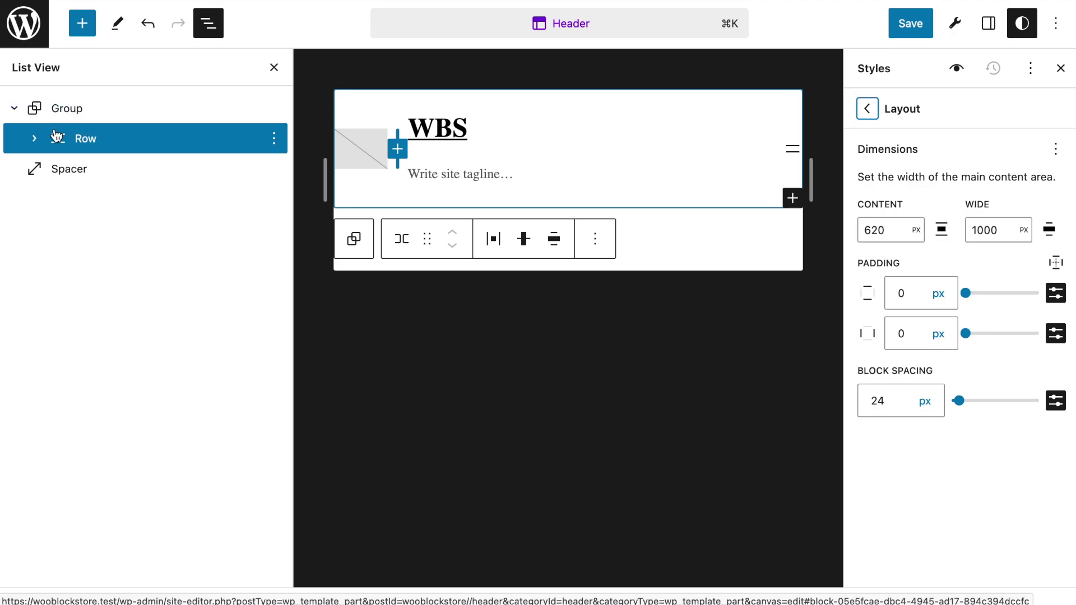
# Step: Set the outermost Group's content width to 800 px and its wide width to 1000 px
pyautogui.click(81, 112)
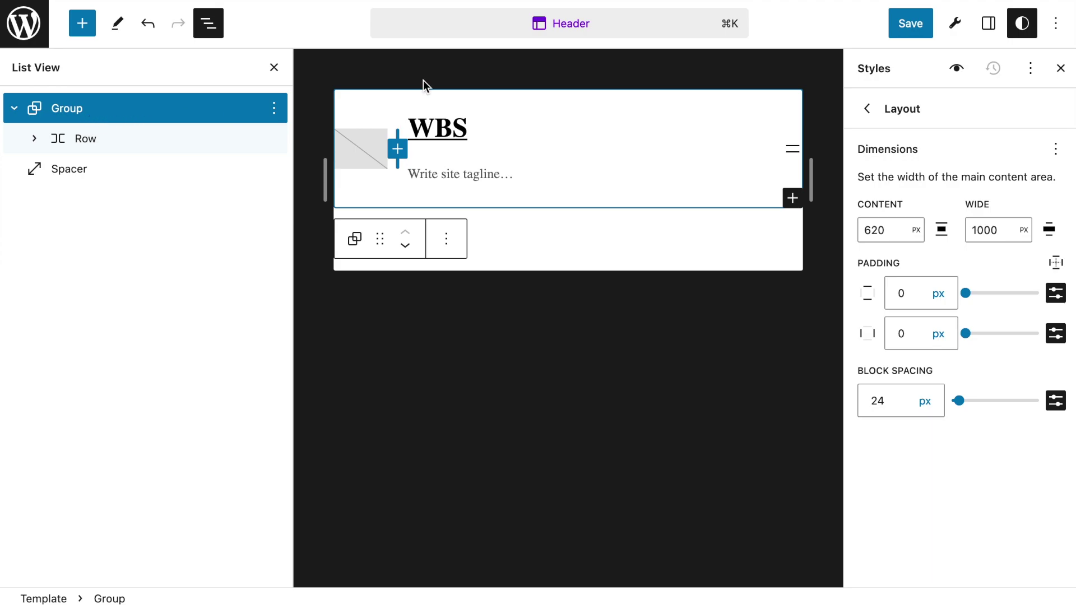
pyautogui.click(987, 24)
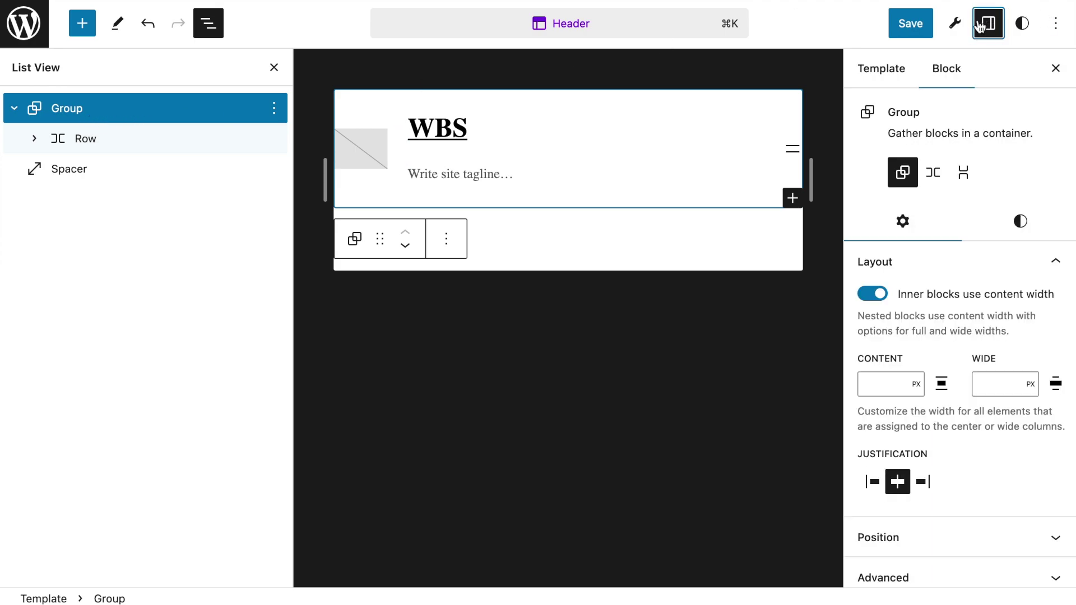
pyautogui.click(879, 378)
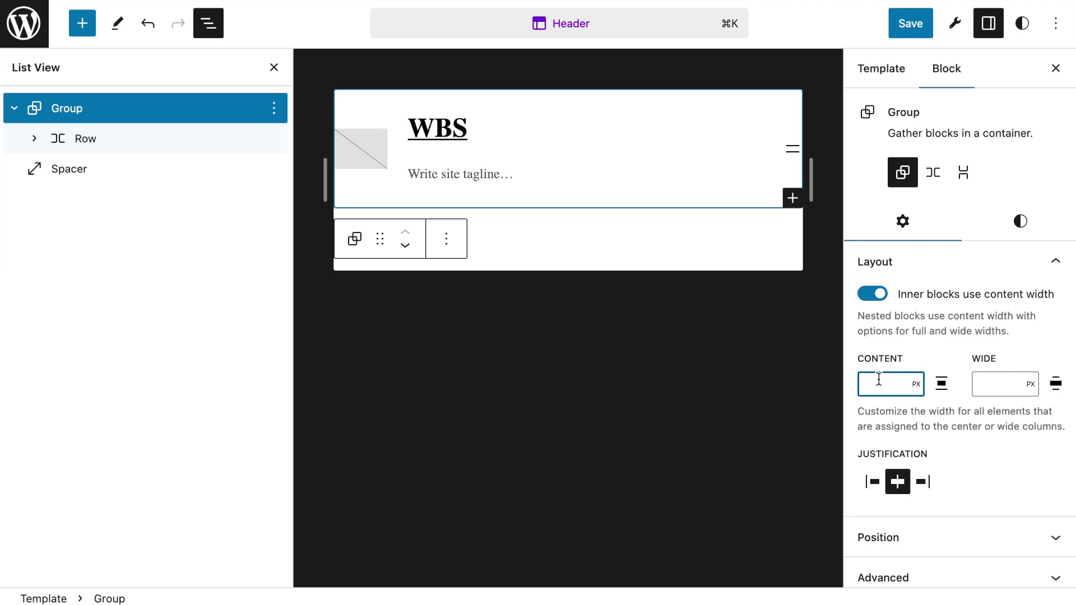
pyautogui.write('800')
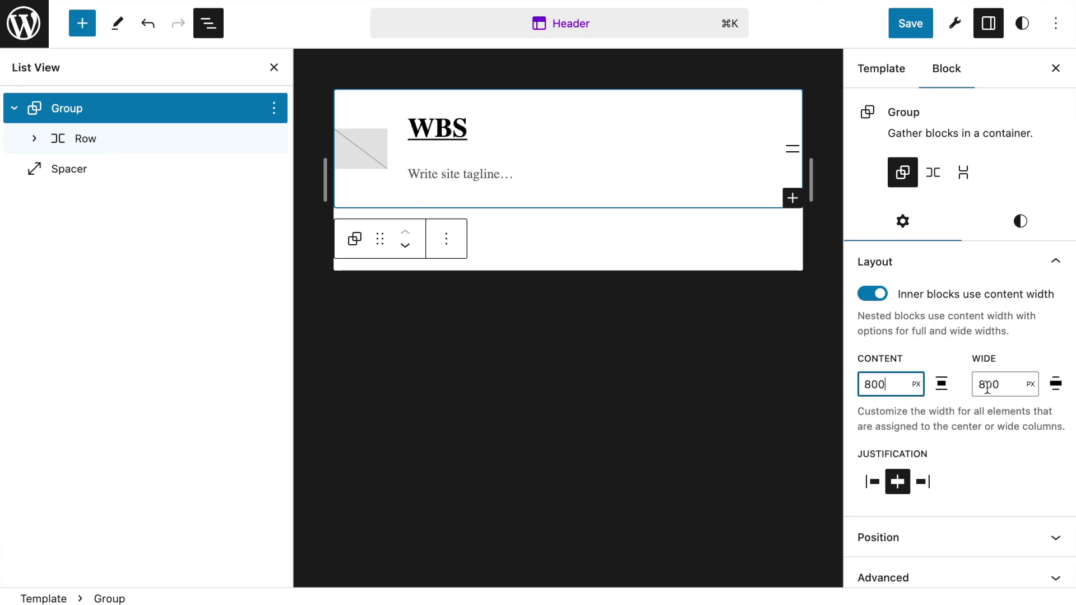
pyautogui.moveTo(987, 388); pyautogui.dragTo(980, 387)
pyautogui.write('1')
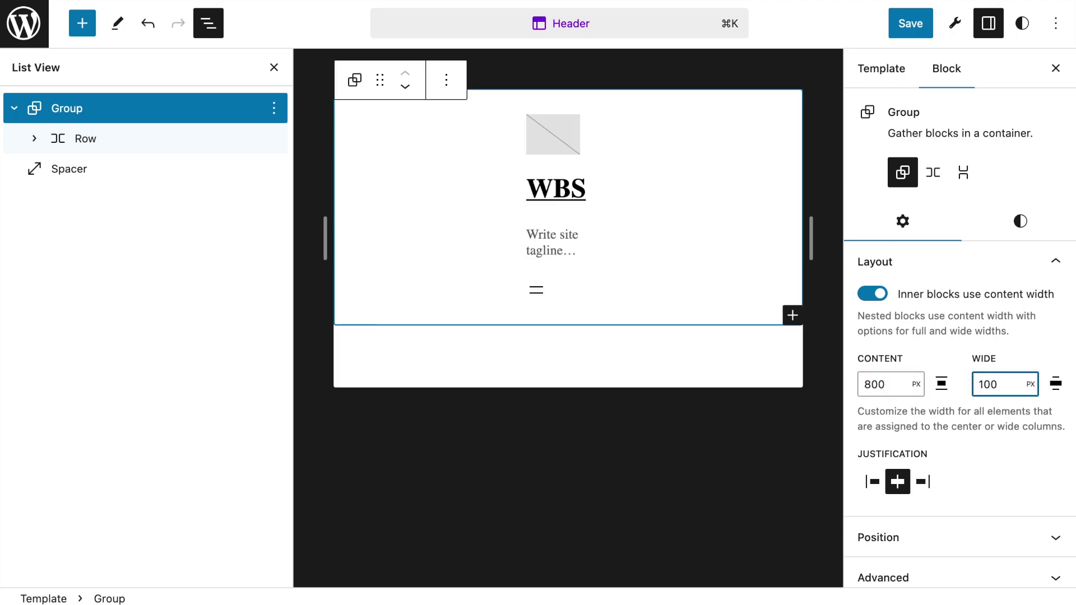
pyautogui.write('0')
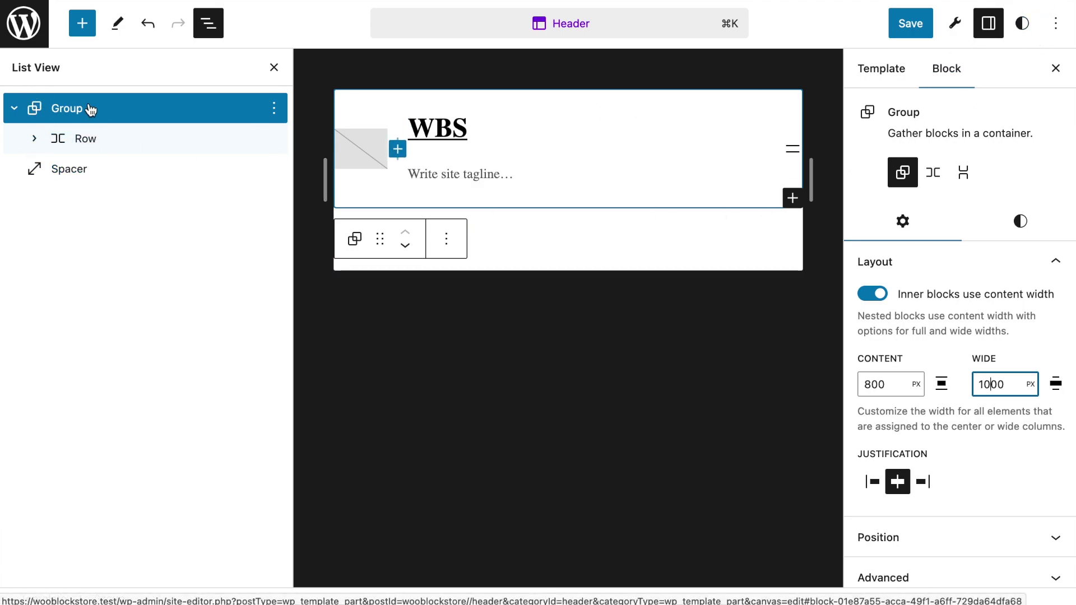
# Step: Hide the side panels and check the width options offered by the Row's alignment setting
pyautogui.click(274, 67)
pyautogui.click(1058, 69)
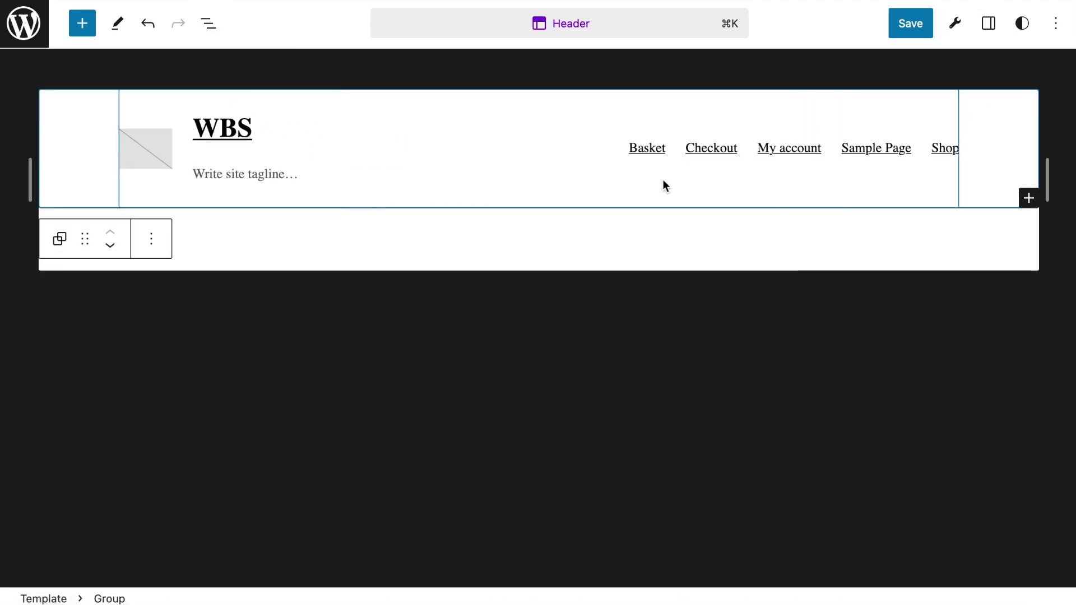
pyautogui.click(162, 98)
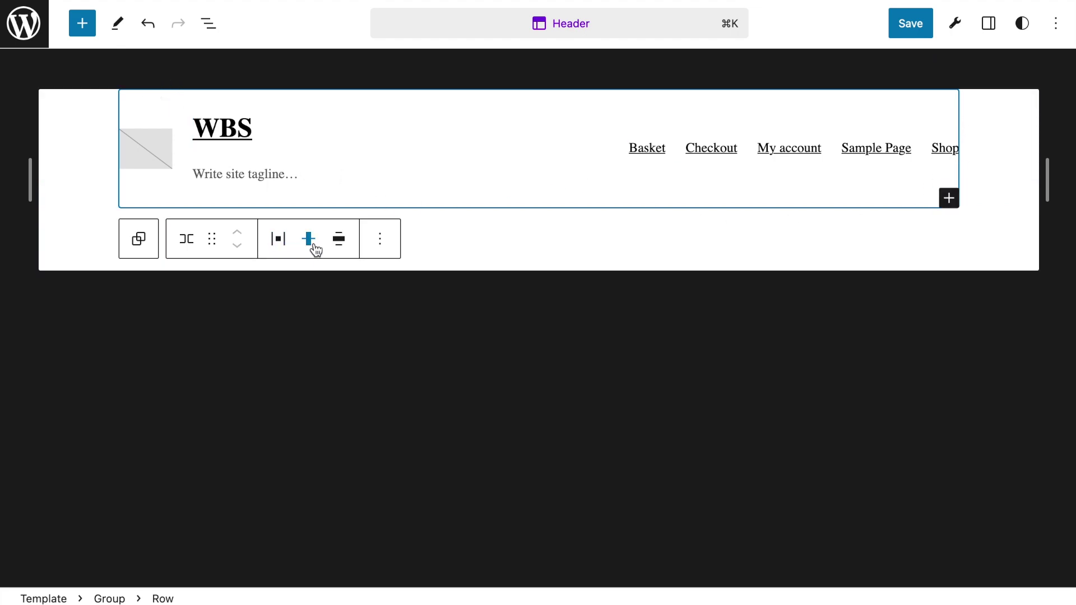
pyautogui.click(338, 241)
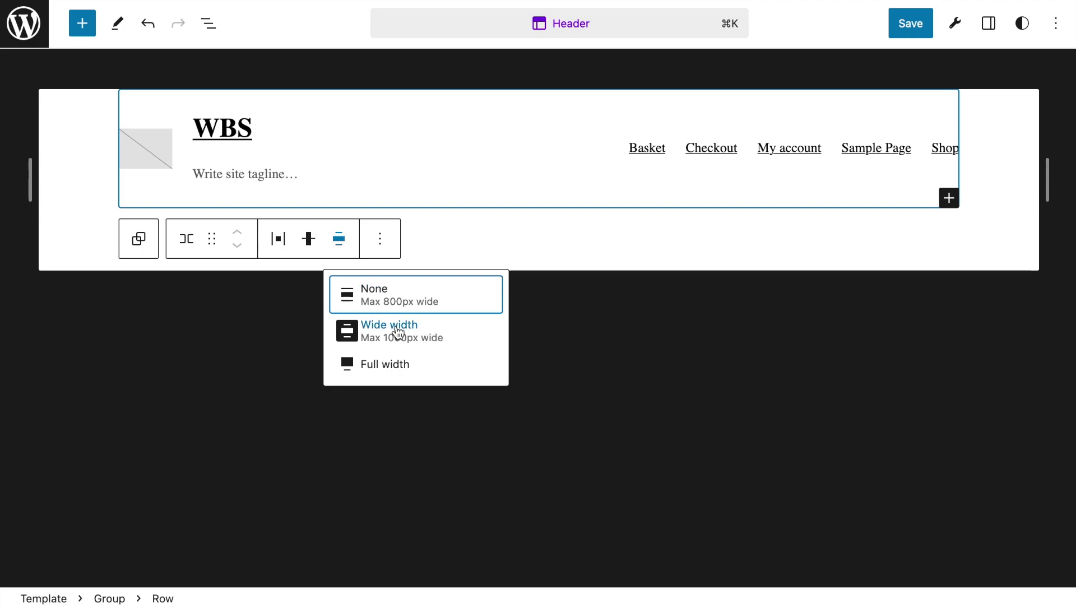
# Step: Clear the outermost Group's custom content and wide widths by switching its inner blocks' content width option off and on again
pyautogui.click(208, 23)
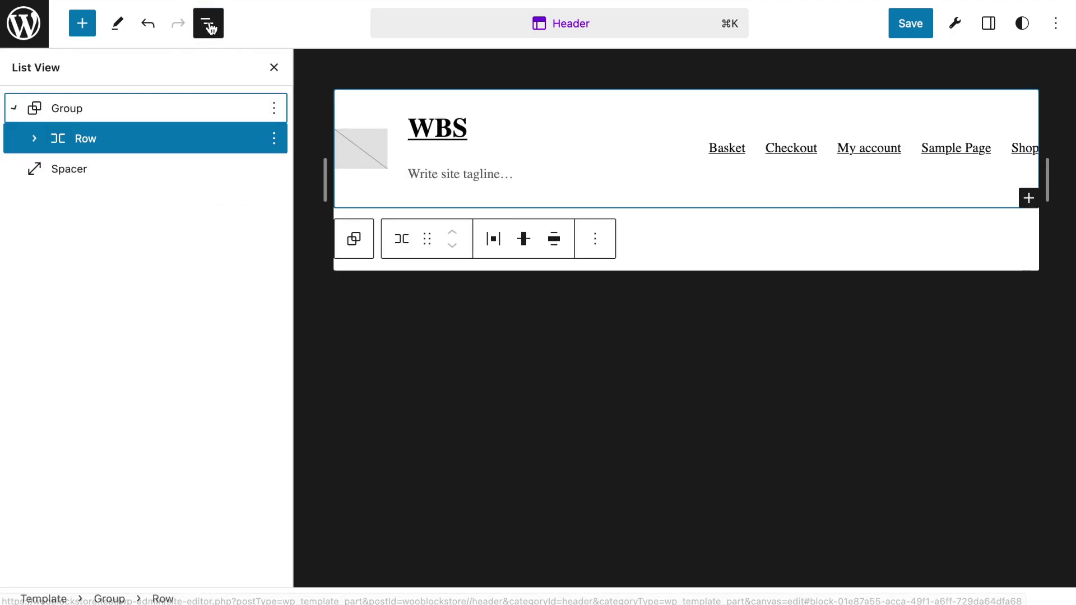
pyautogui.click(75, 114)
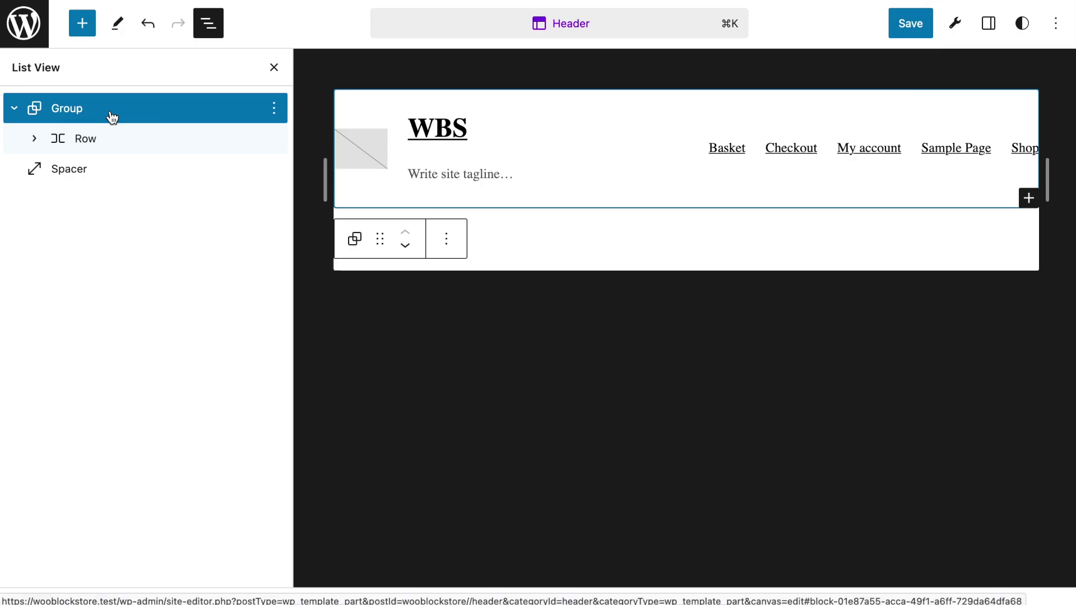
pyautogui.click(988, 25)
pyautogui.click(884, 296)
pyautogui.click(882, 296)
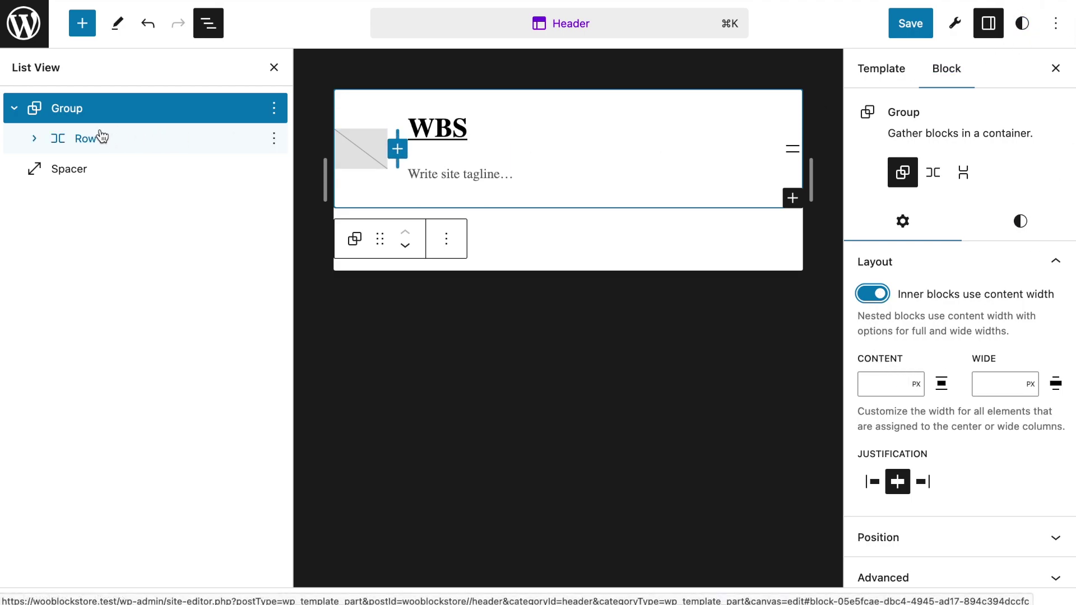
# Step: Try the None alignment on the Row with the side panels hidden, and restore its Wide width alignment
pyautogui.click(274, 67)
pyautogui.click(1056, 68)
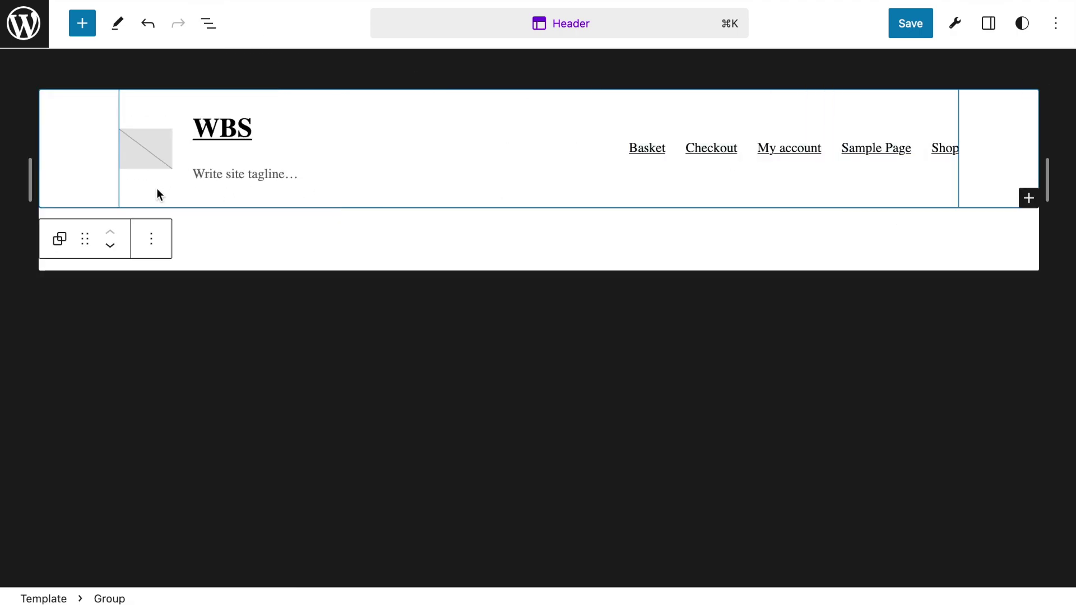
pyautogui.click(323, 98)
pyautogui.click(338, 240)
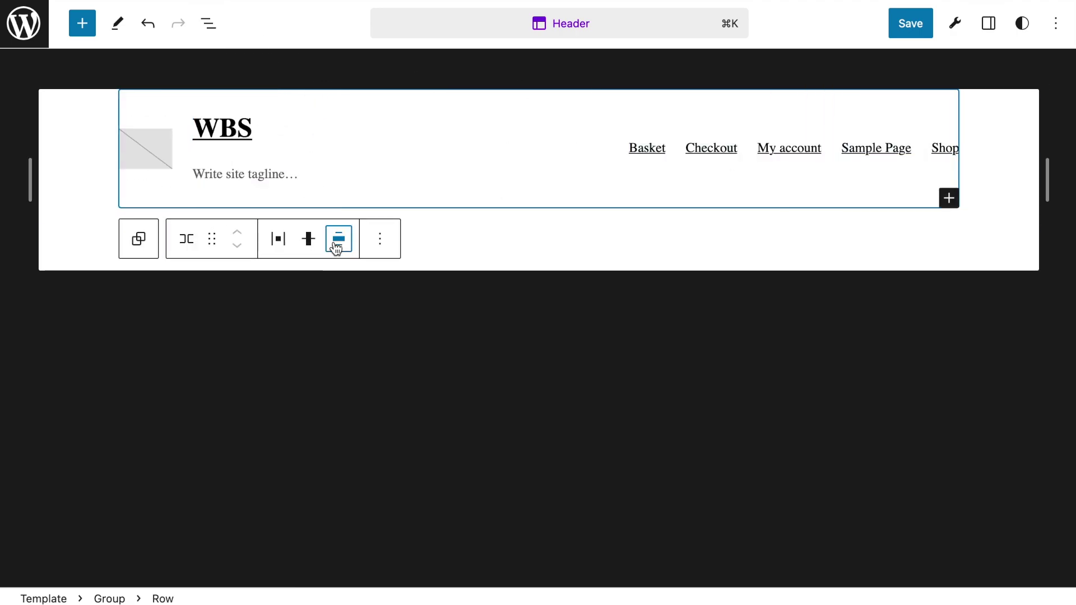
pyautogui.click(426, 307)
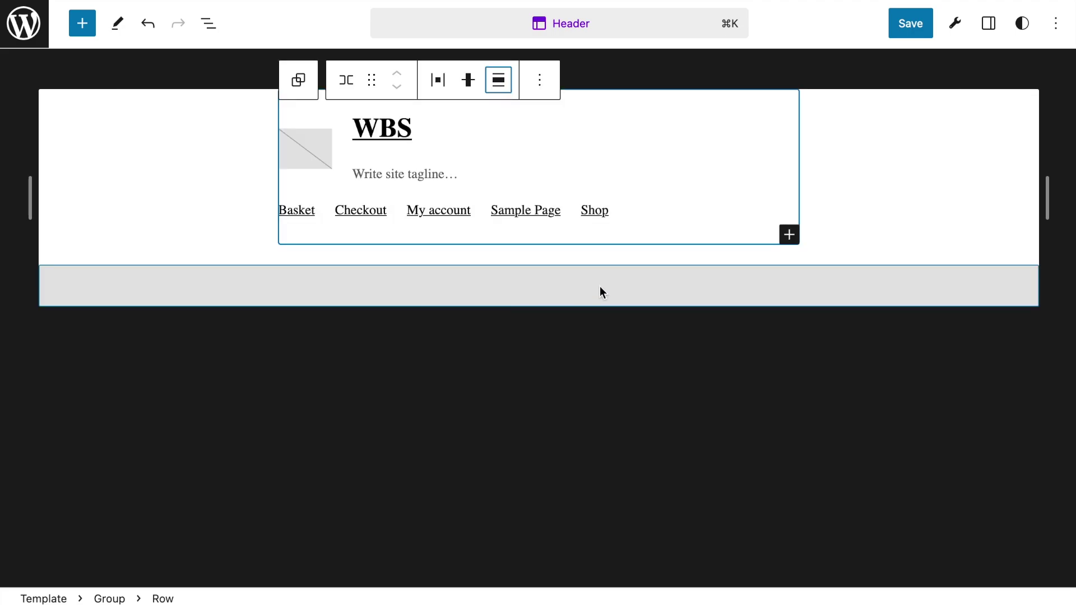
pyautogui.click(499, 79)
pyautogui.click(533, 184)
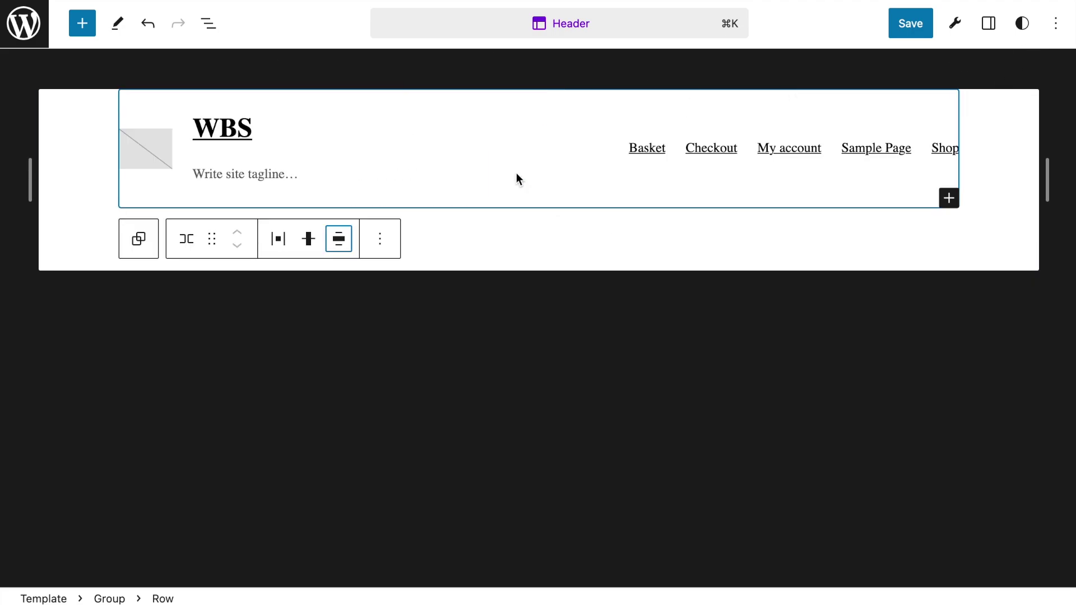
# Step: Set the site-wide content width to 800 px in the Layout styles and close the settings
pyautogui.click(1023, 25)
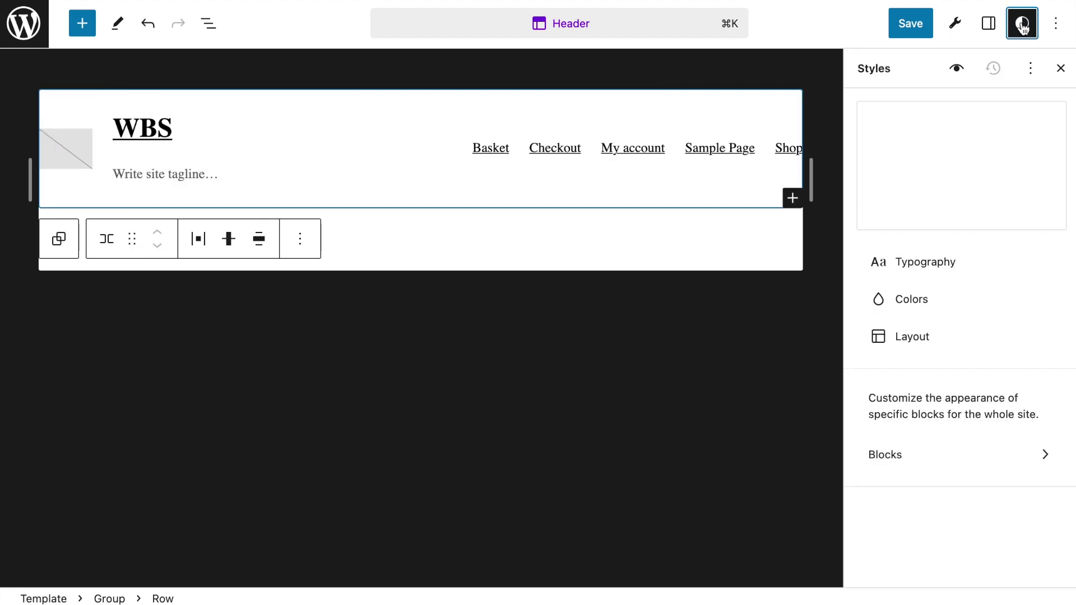
pyautogui.click(911, 333)
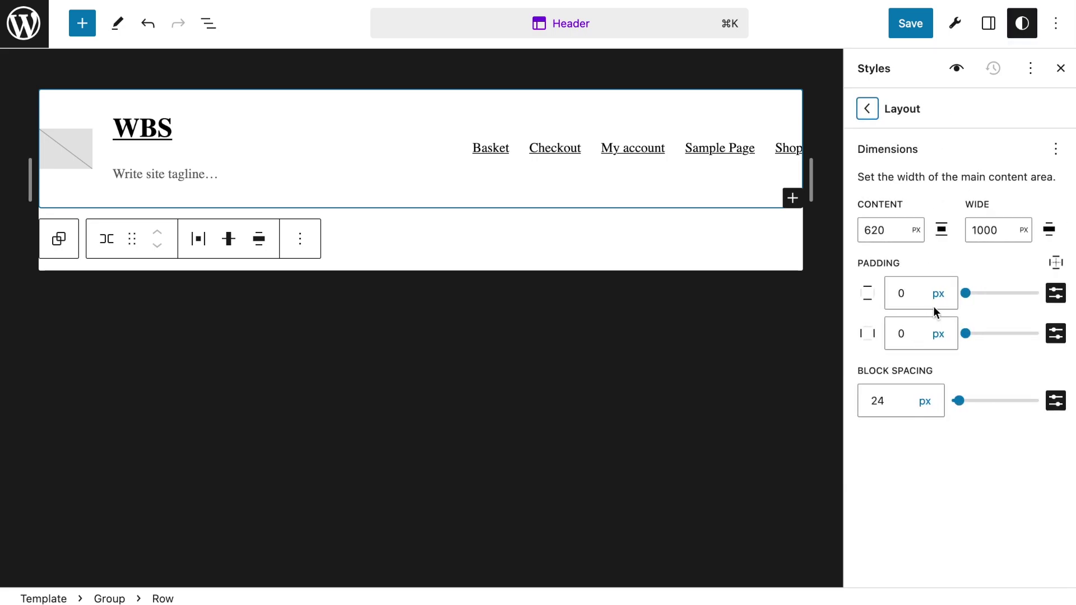
pyautogui.doubleClick(880, 230)
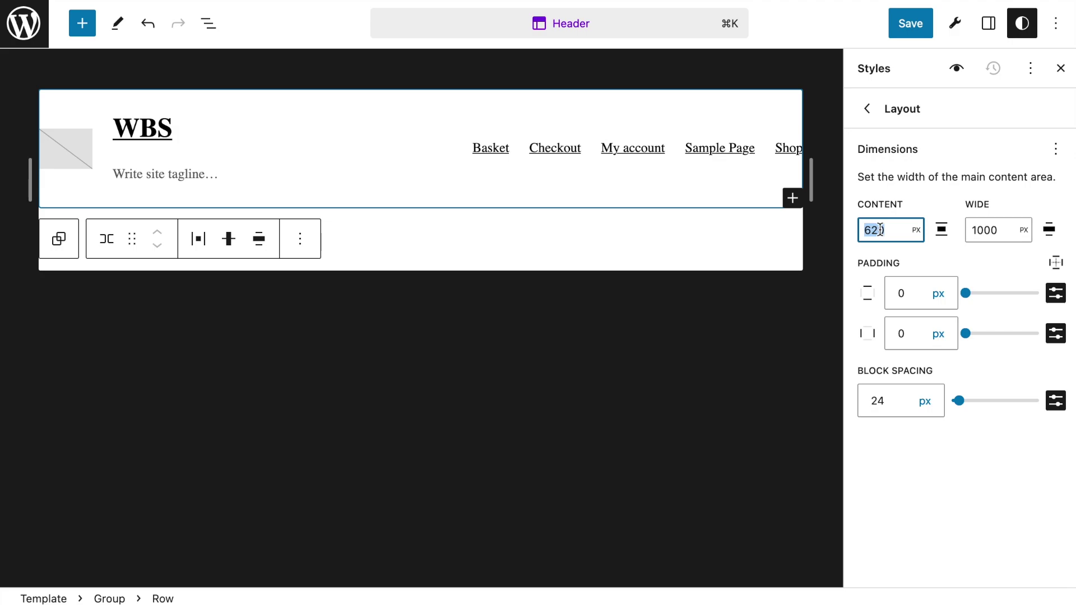
pyautogui.write('800')
pyautogui.click(991, 25)
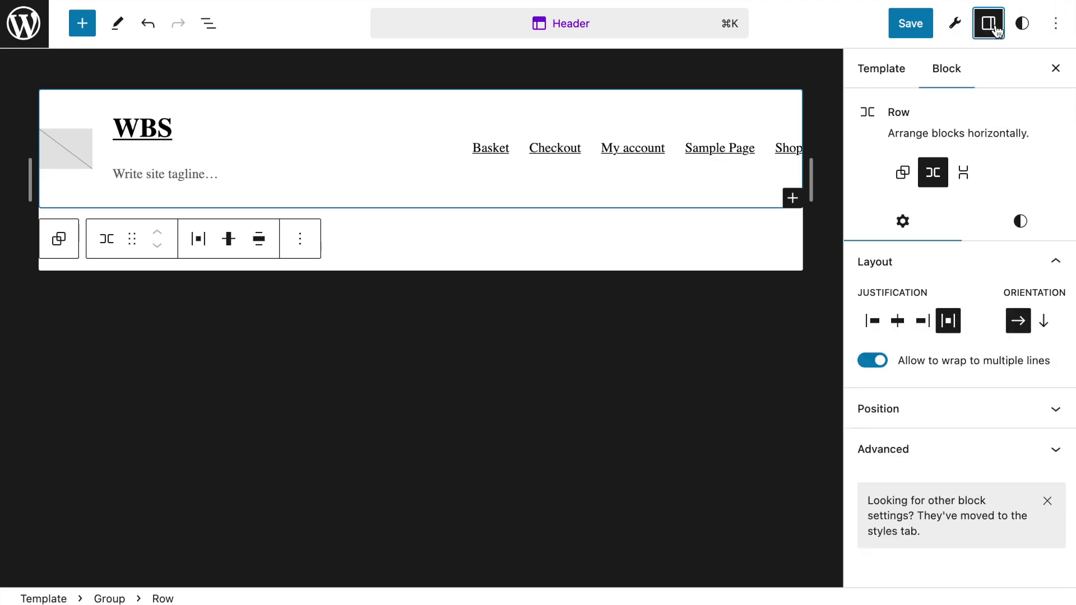
pyautogui.click(1061, 73)
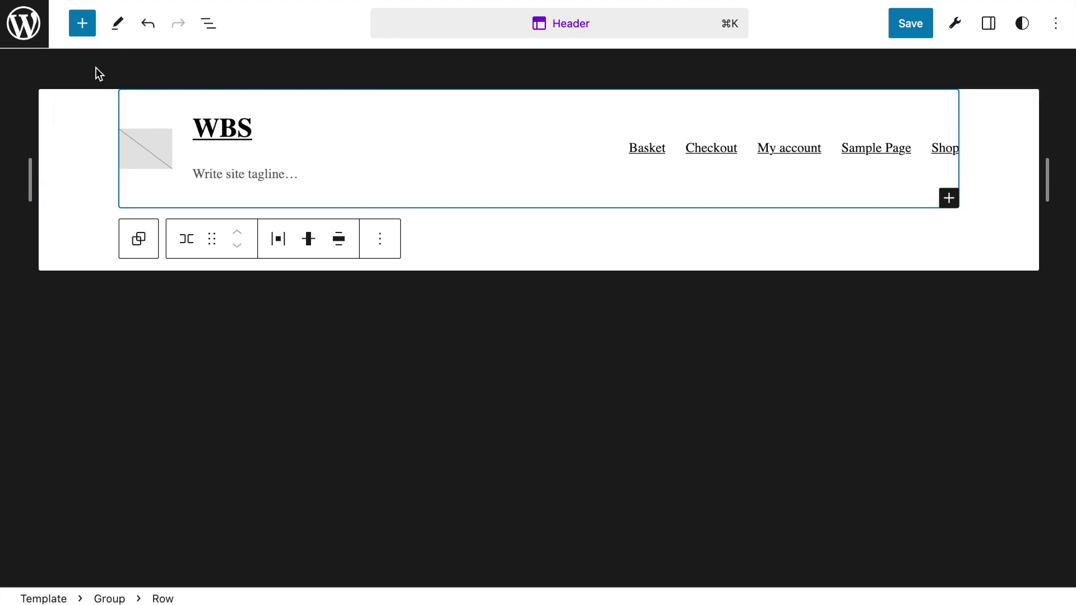
# Step: Compare the Row's alignment width options with the outermost Group's content and wide width settings
pyautogui.click(208, 23)
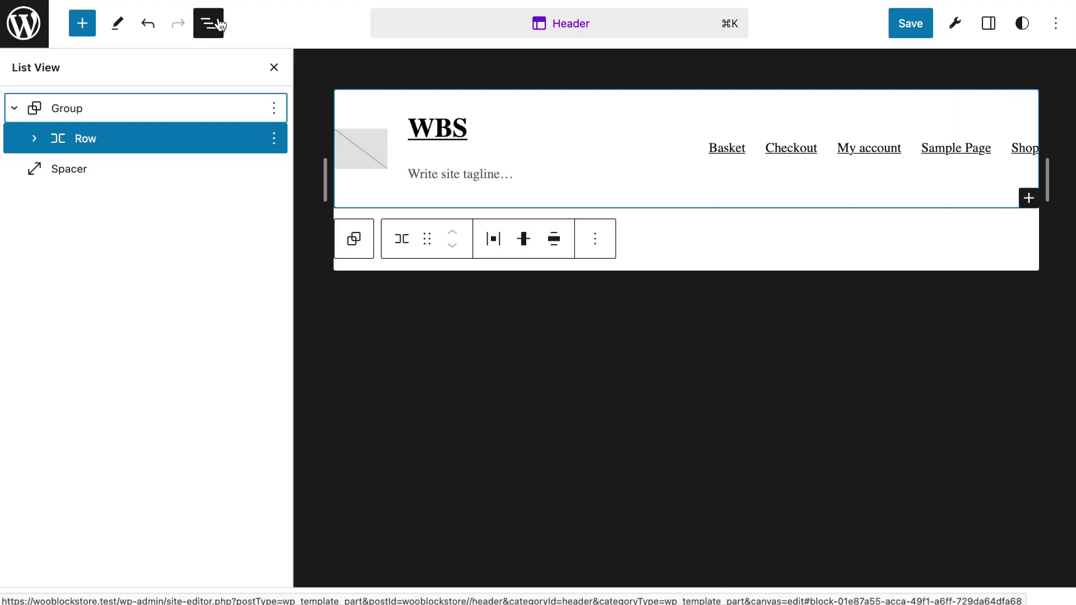
pyautogui.click(65, 110)
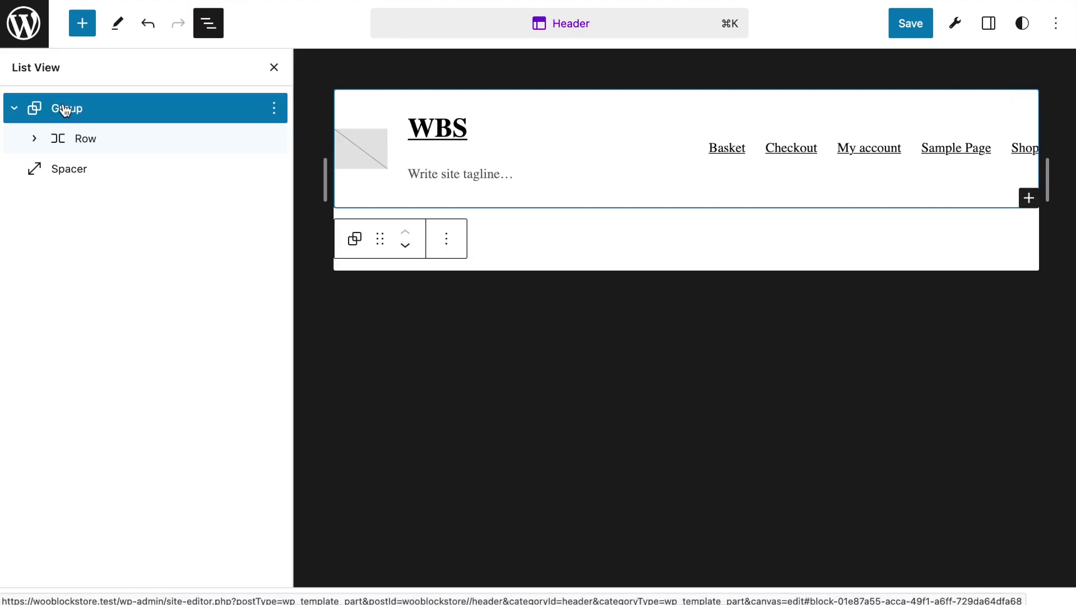
pyautogui.click(77, 138)
pyautogui.click(555, 240)
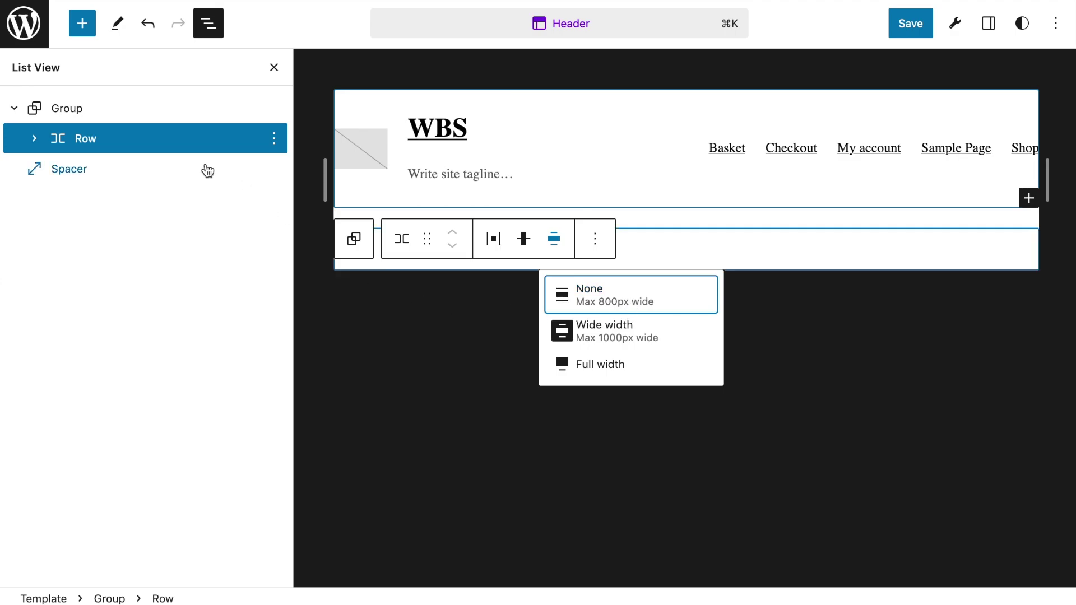
pyautogui.click(60, 108)
pyautogui.click(988, 23)
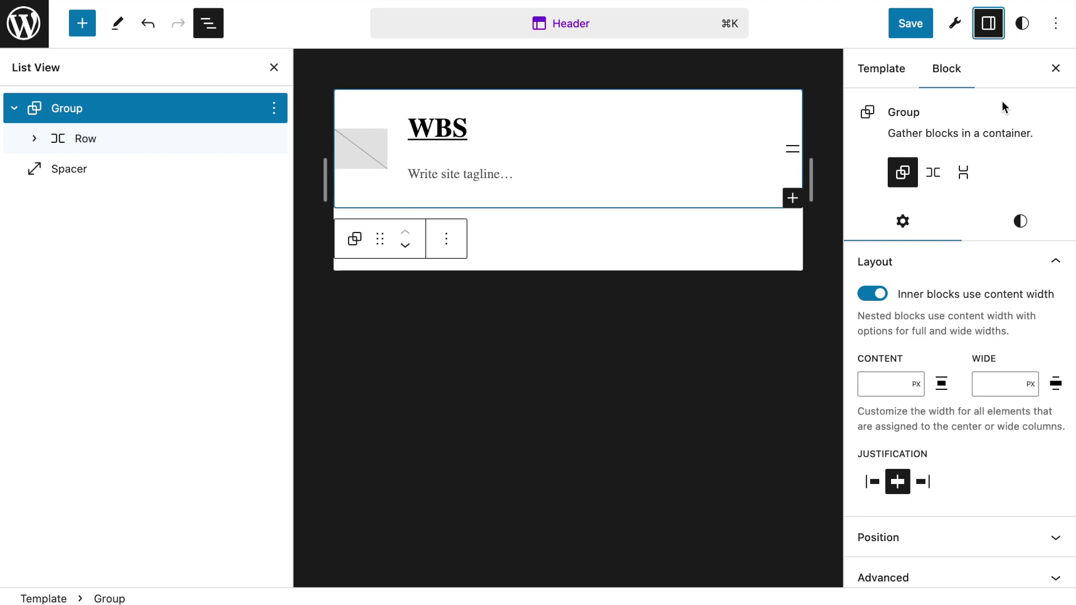
pyautogui.moveTo(567, 218)
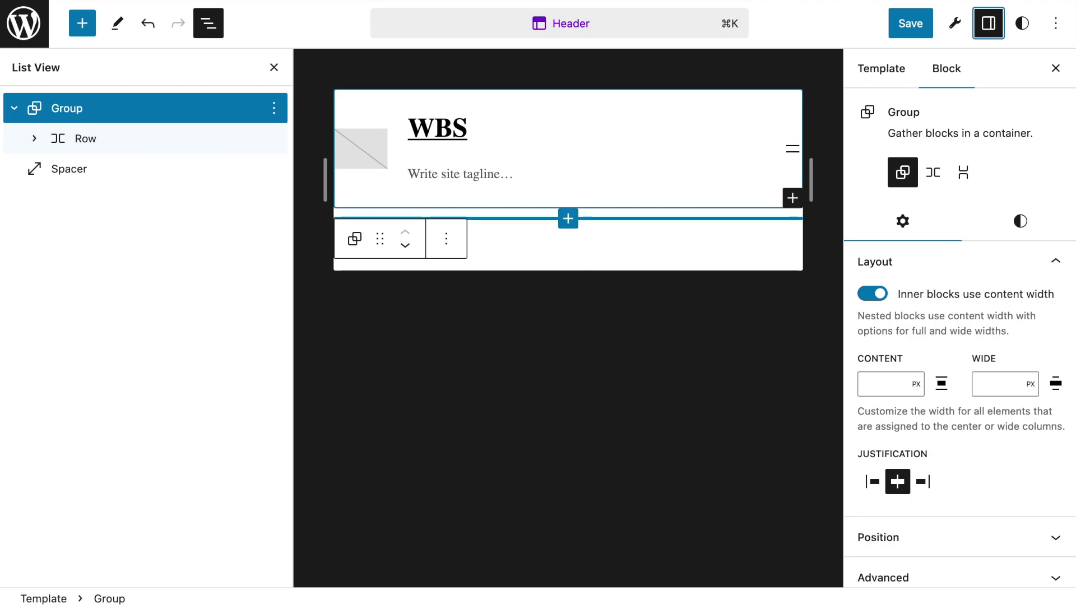